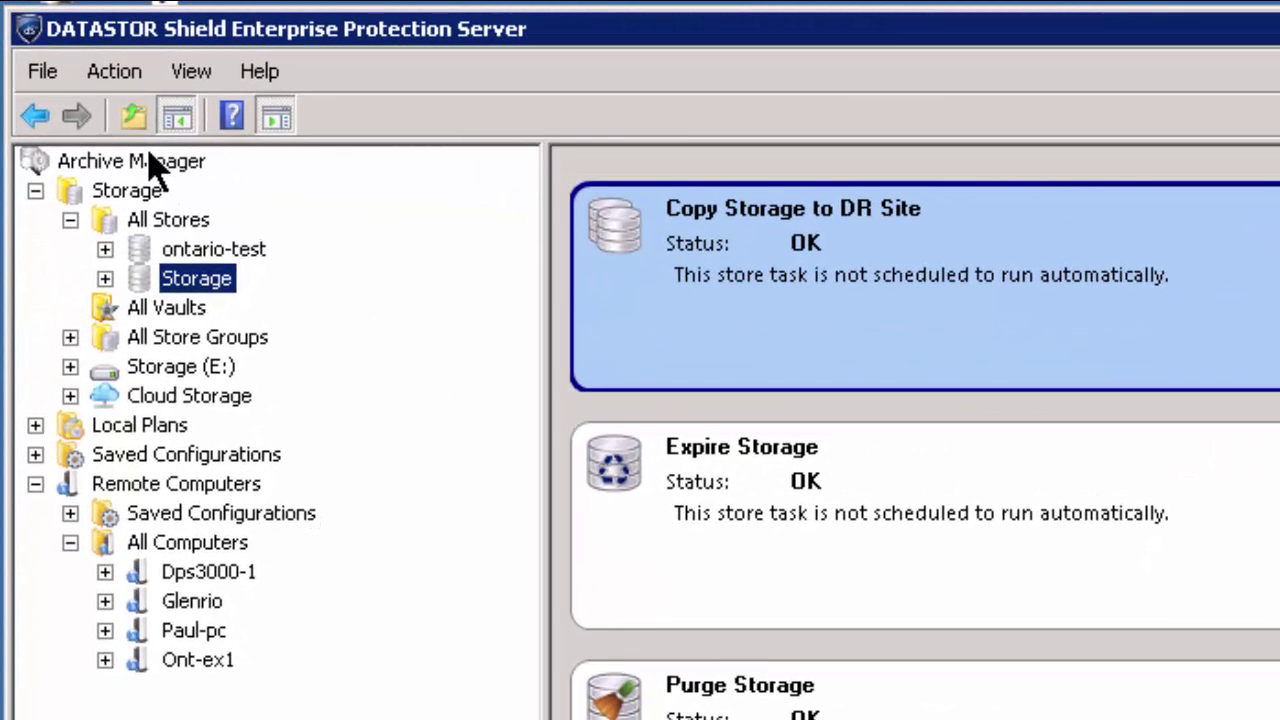
# Review the export settings in the Archive Manager properties and close them without changes.
pyautogui.click(141, 166)
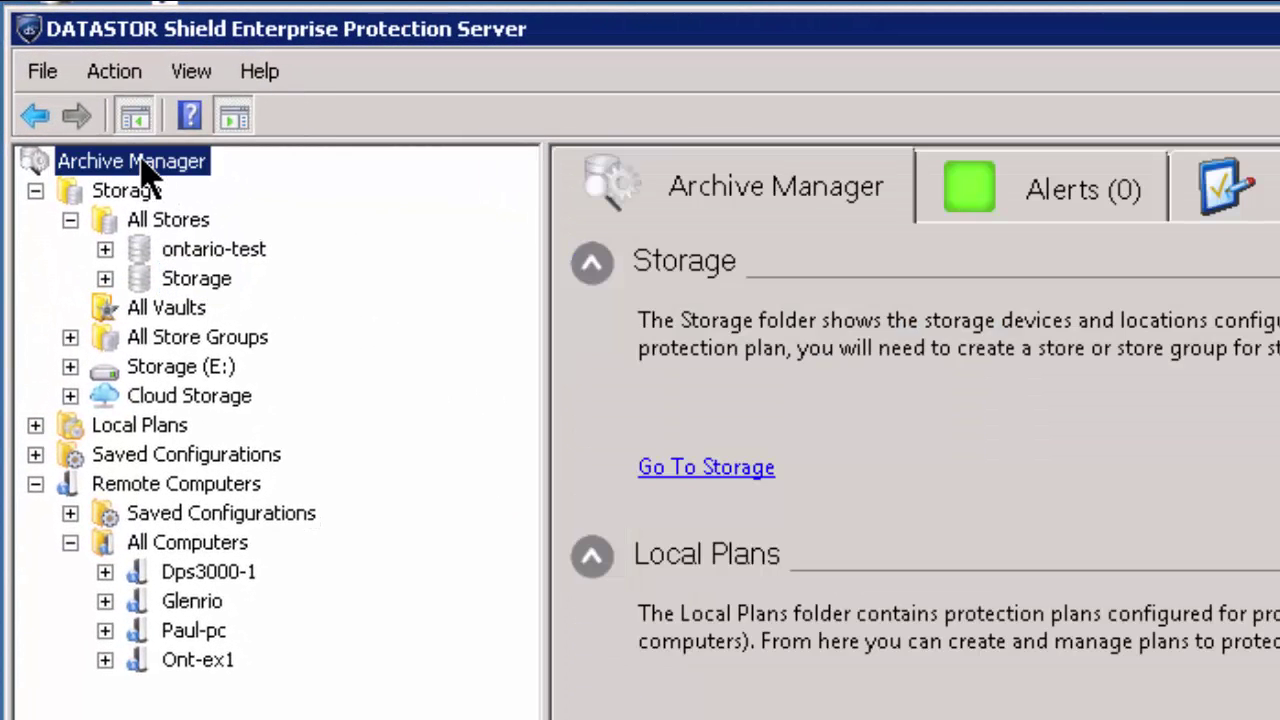
pyautogui.rightClick(146, 174)
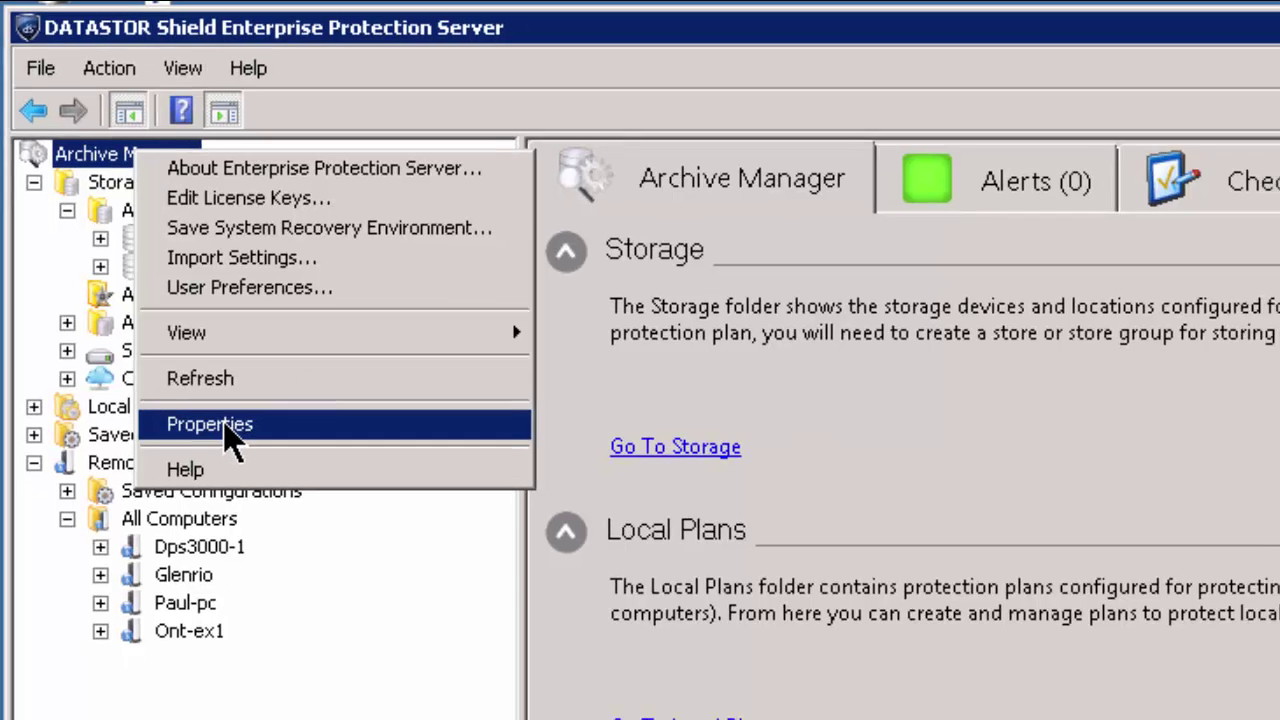
pyautogui.click(224, 424)
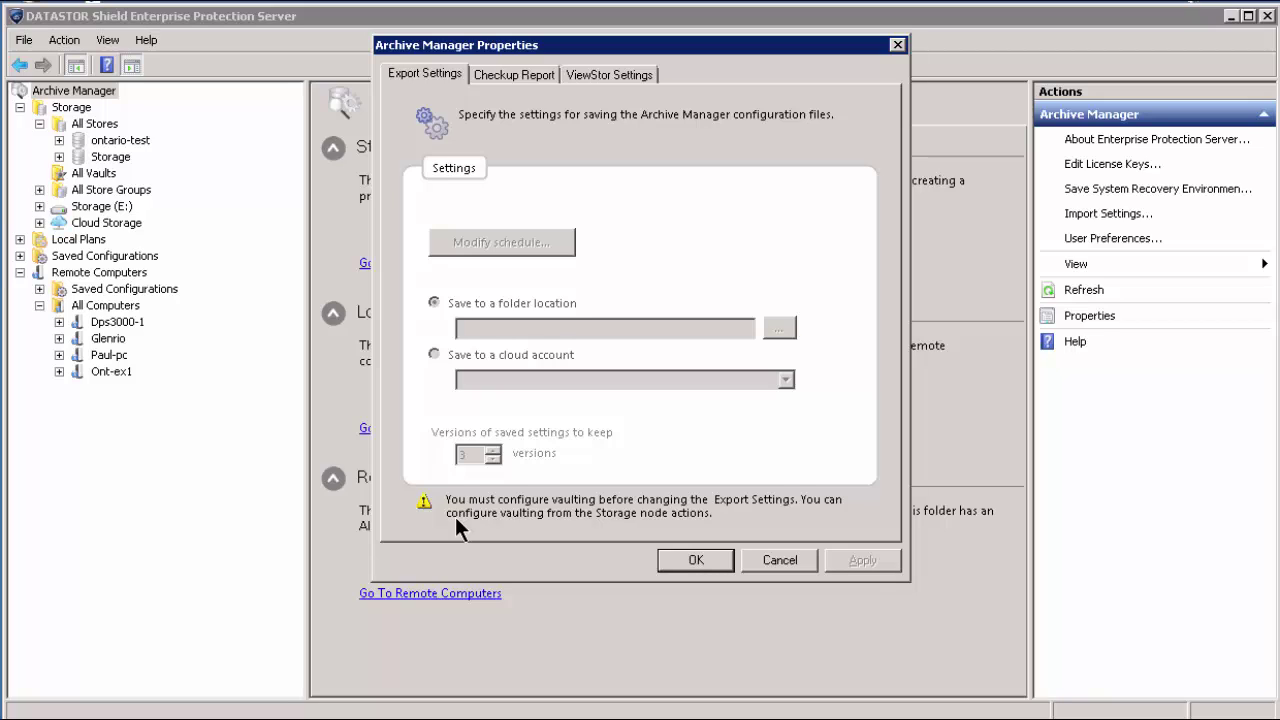
pyautogui.click(757, 562)
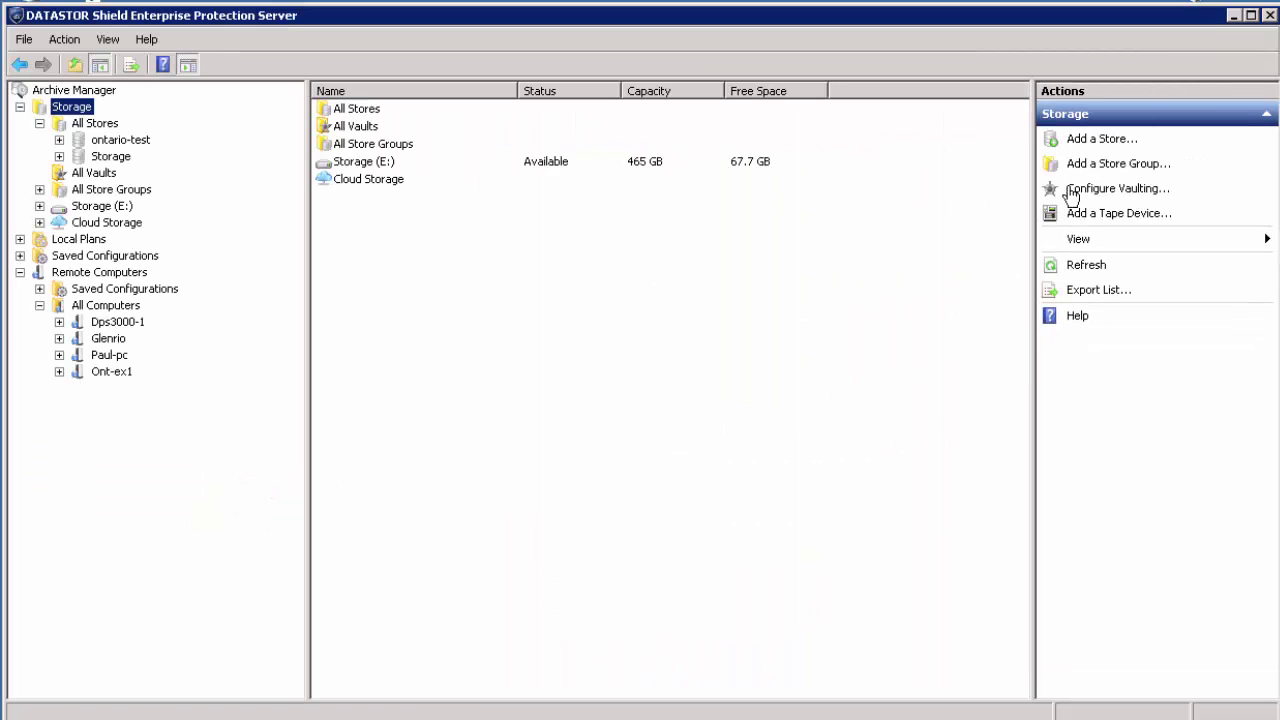
# Start configuring vaulting for Storage and choose Local Disk (G:) as the cache drive location.
pyautogui.click(1097, 195)
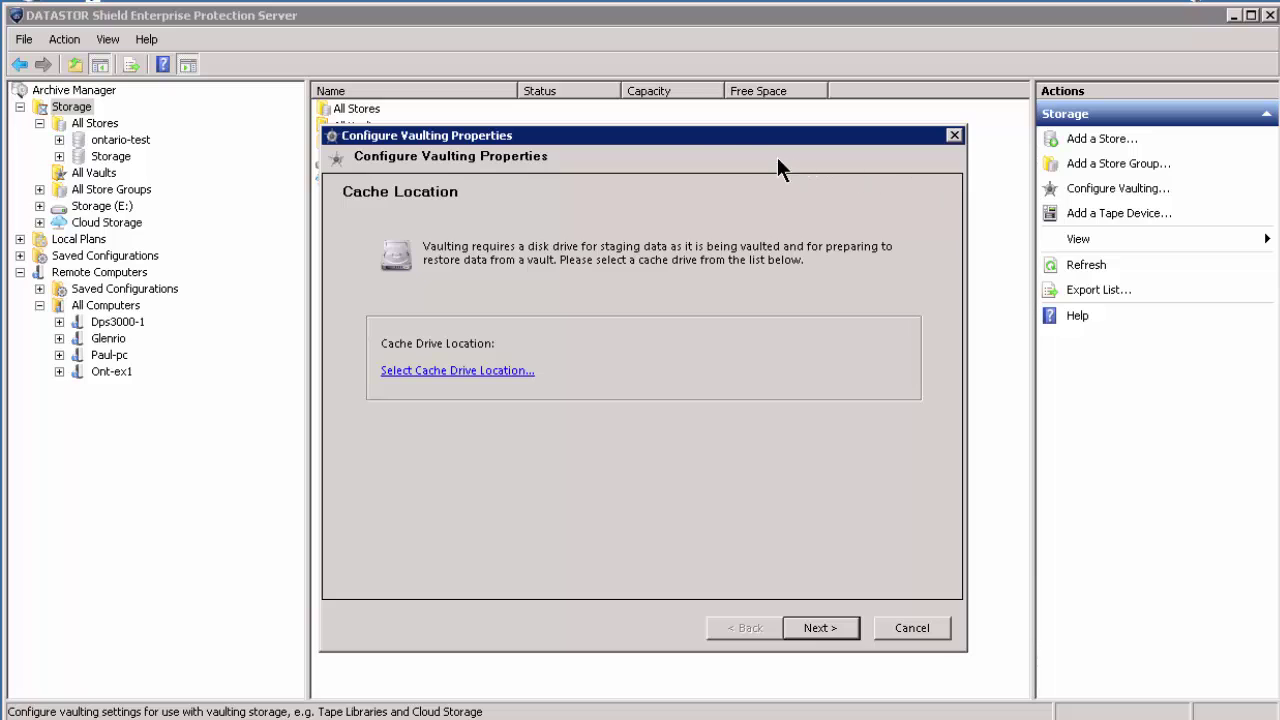
pyautogui.moveTo(682, 140); pyautogui.dragTo(642, 142)
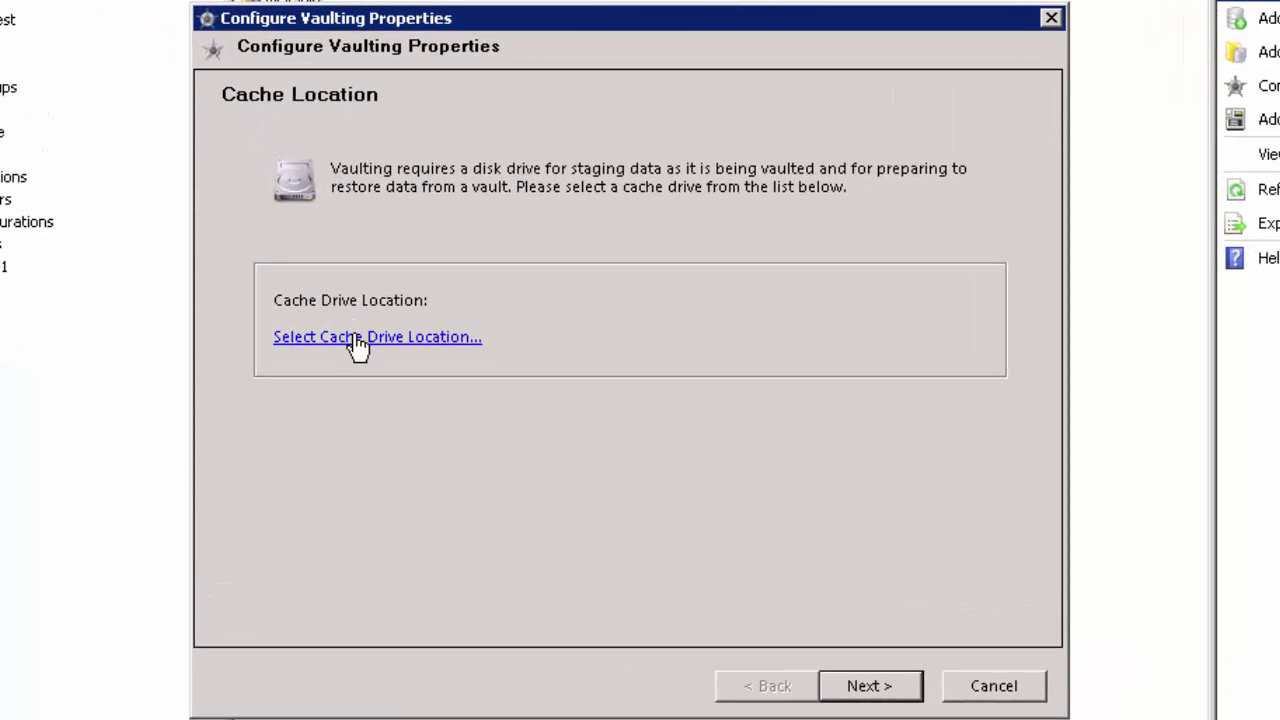
pyautogui.click(458, 340)
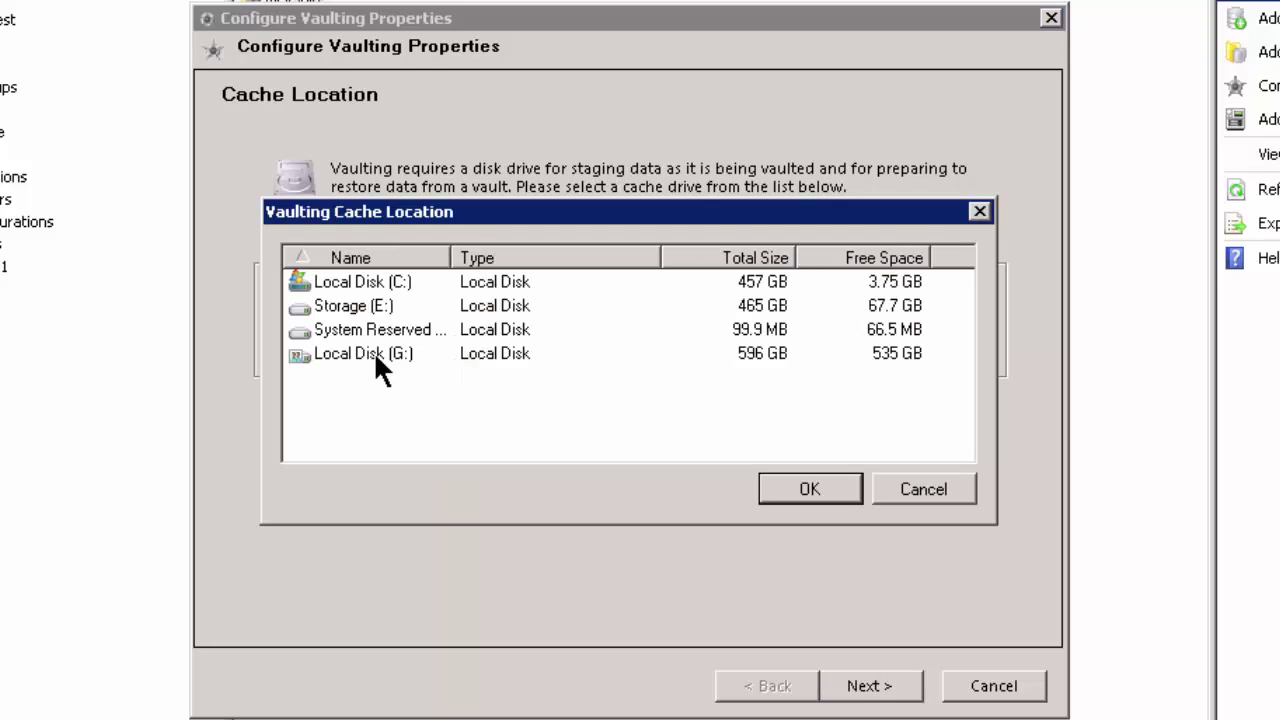
pyautogui.moveTo(378, 362)
pyautogui.doubleClick(376, 358)
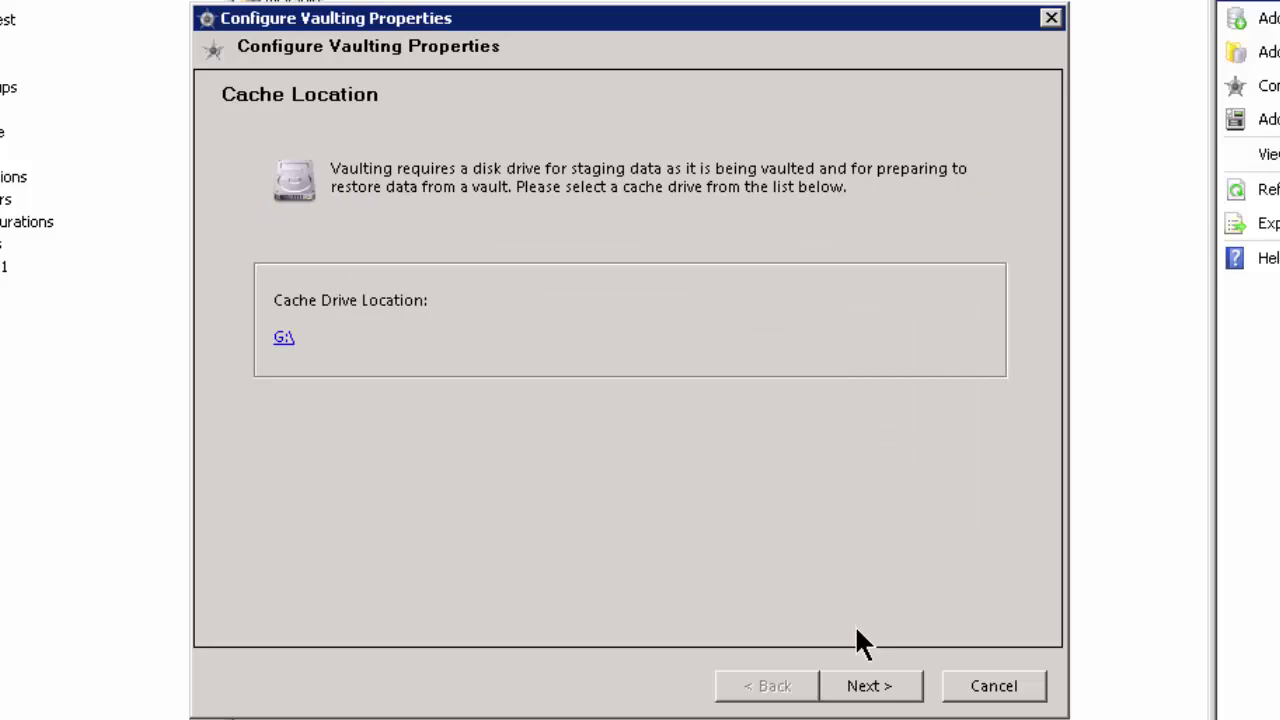
pyautogui.click(870, 686)
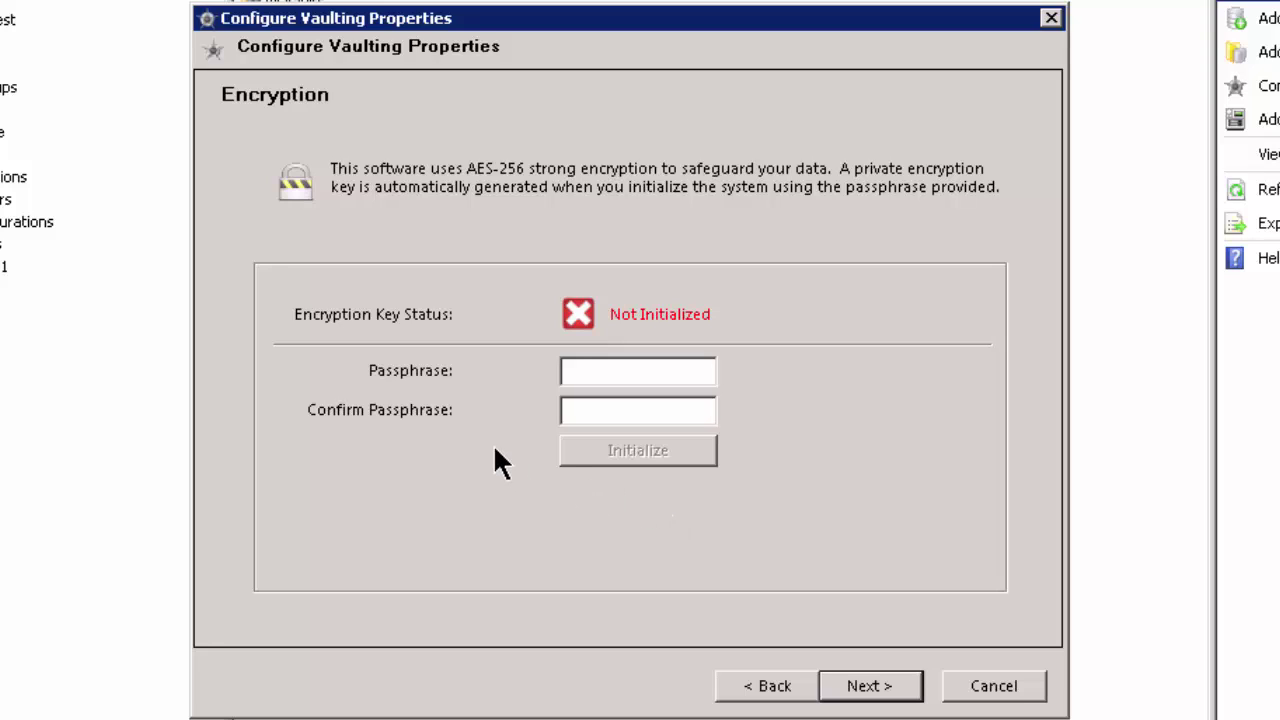
# Enter and confirm the encryption passphrase and initialize the vaulting encryption key.
pyautogui.click(576, 375)
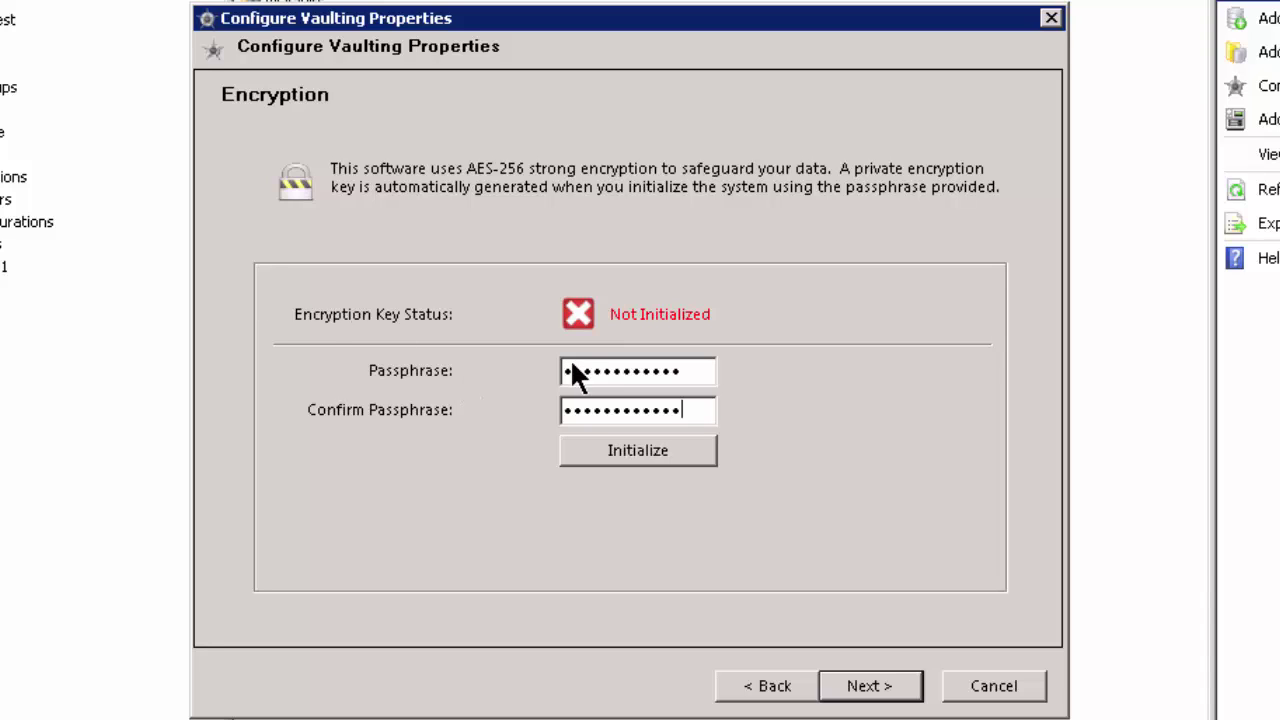
pyautogui.click(639, 460)
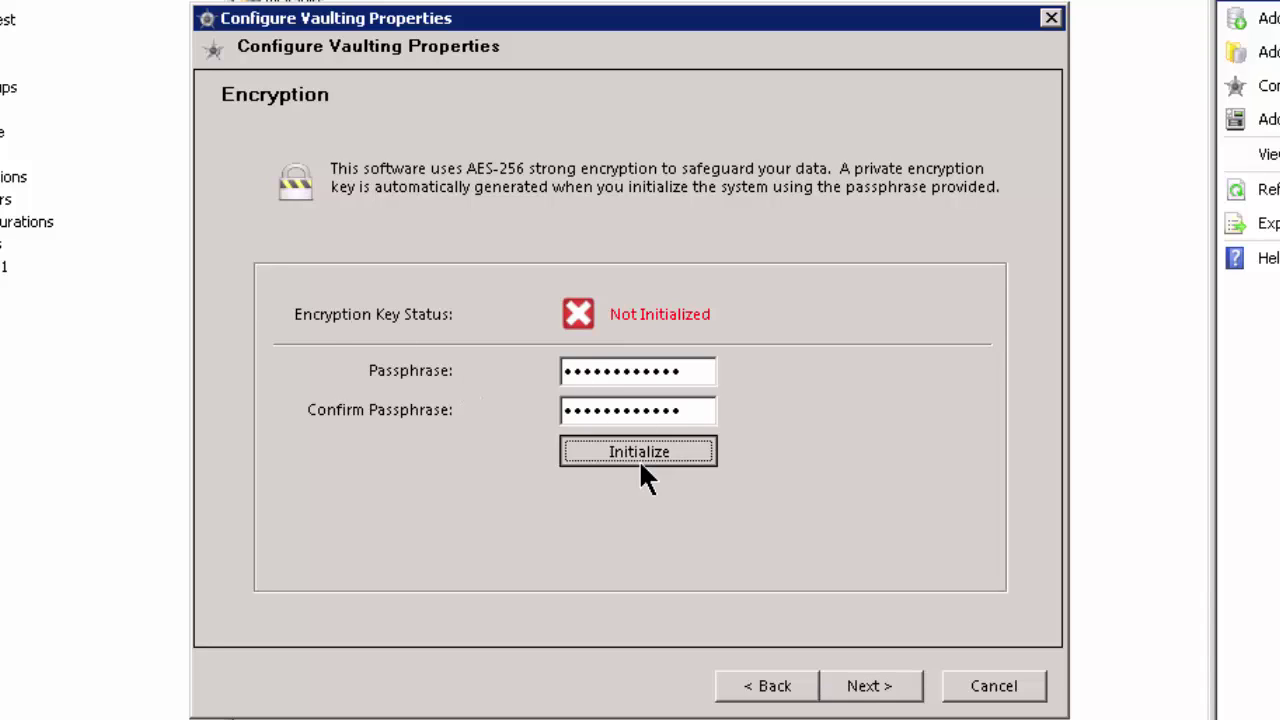
pyautogui.click(885, 690)
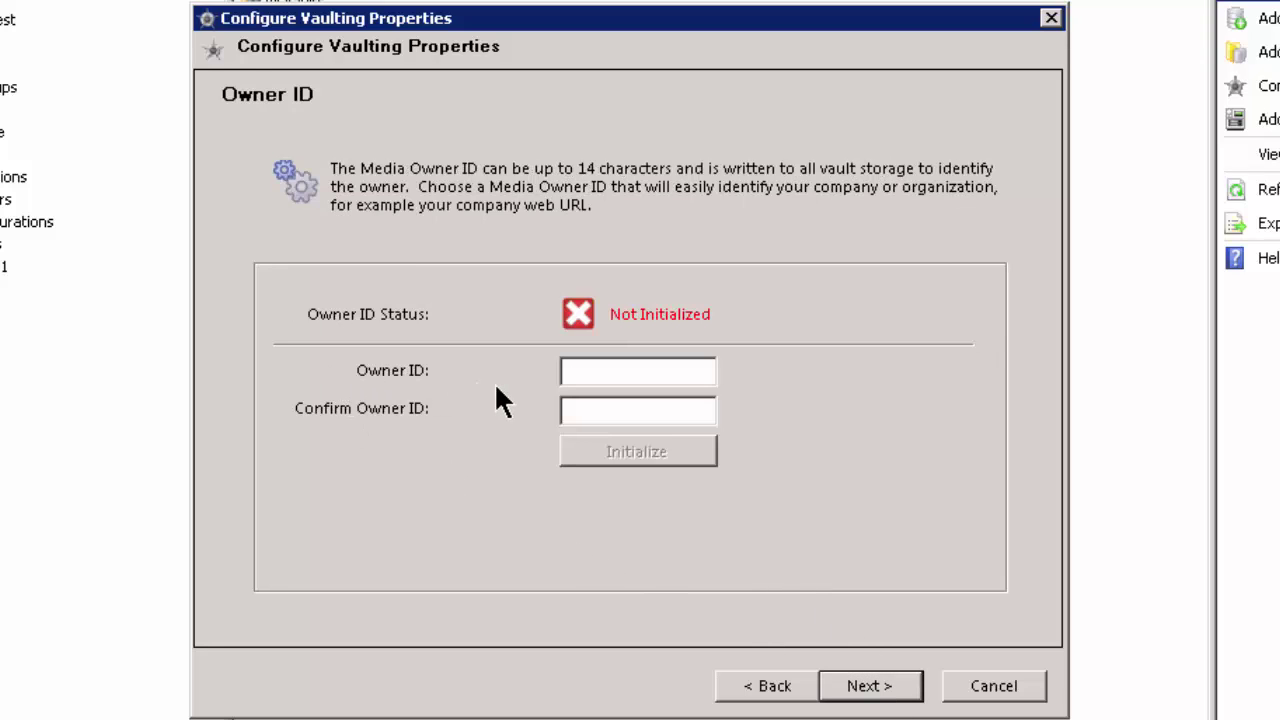
# Enter and confirm the media owner ID, initialize it, and finish the vaulting configuration.
pyautogui.click(614, 371)
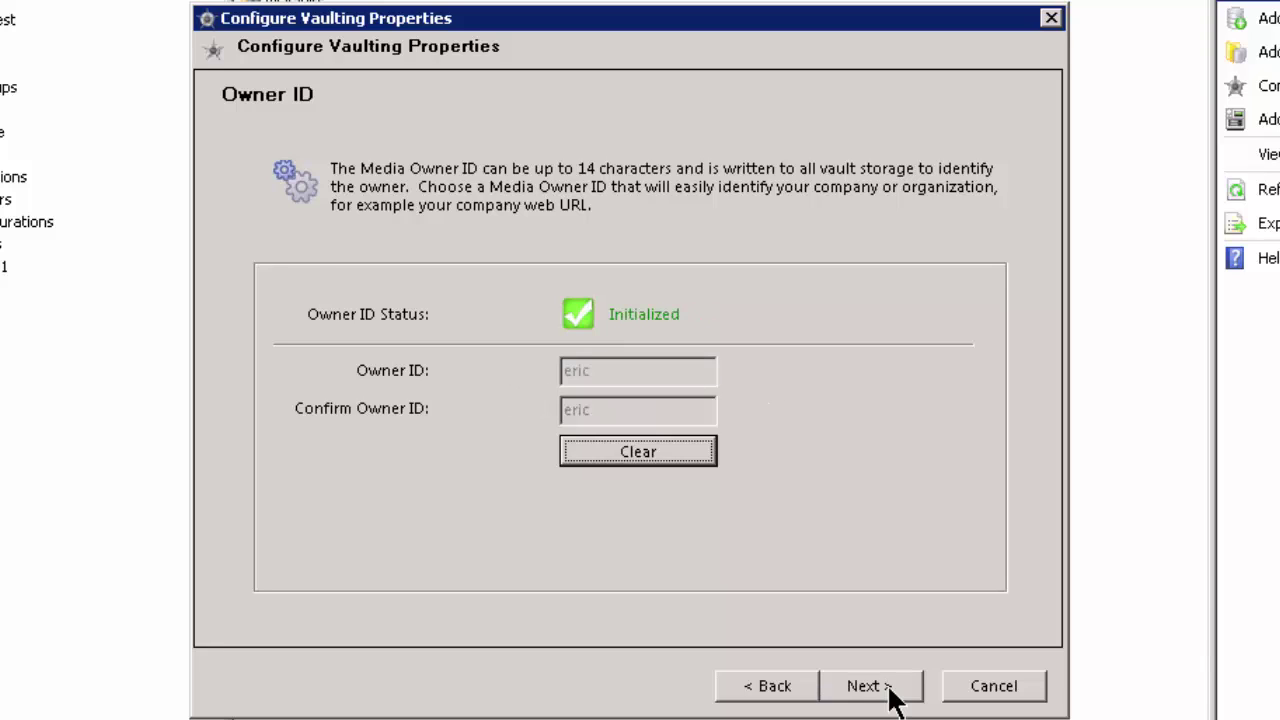
pyautogui.click(888, 688)
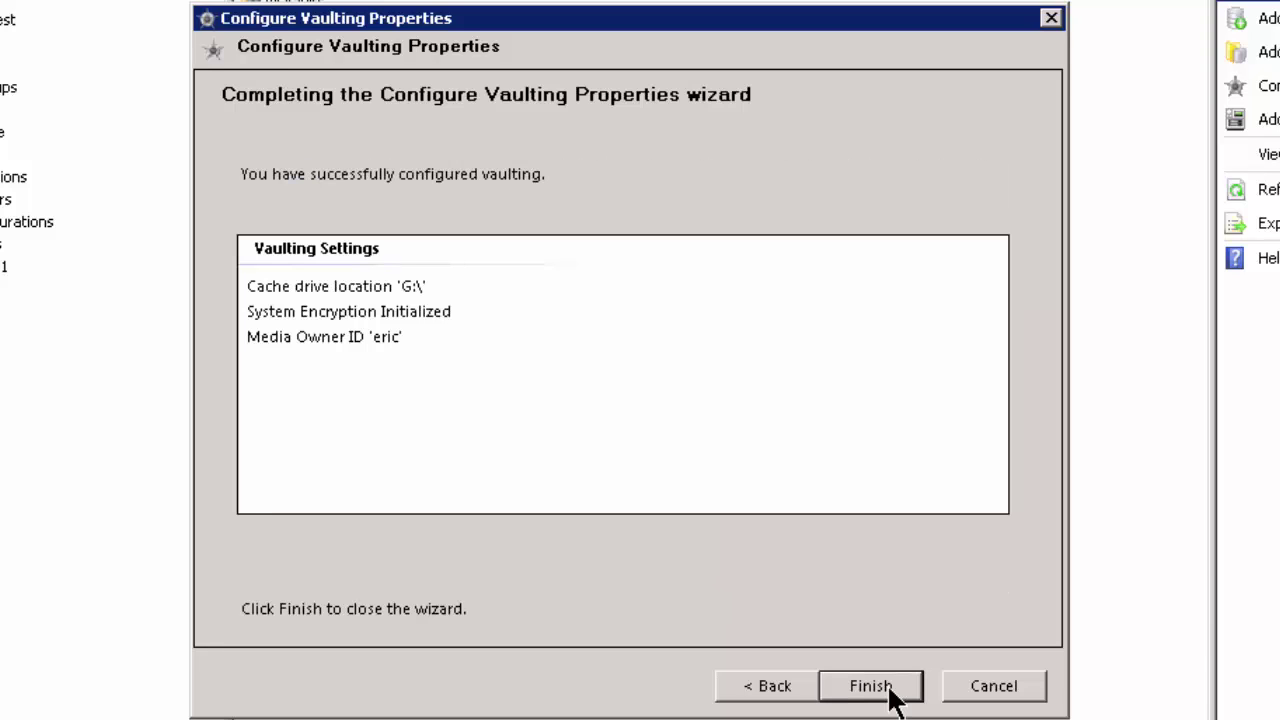
pyautogui.click(871, 686)
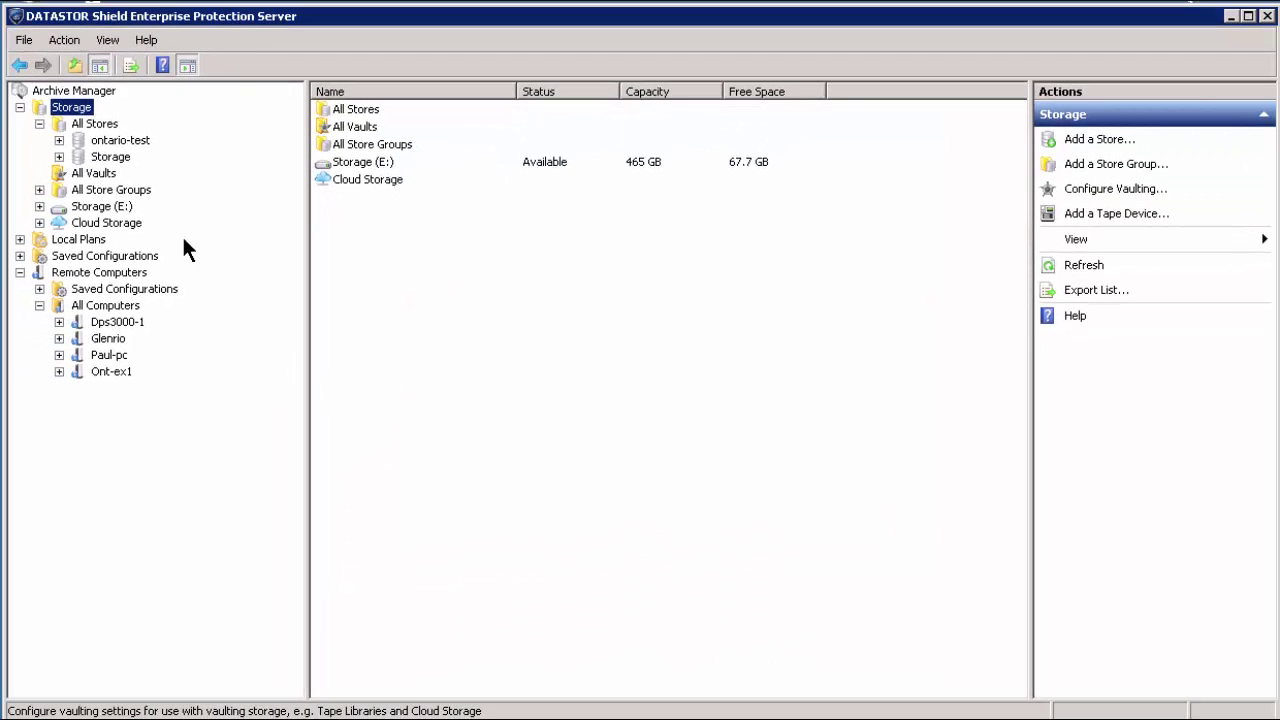
# In the Archive Manager properties, schedule the settings export weekly on Monday at 12:00 PM, starting 5/28/15.
pyautogui.click(60, 88)
pyautogui.rightClick(60, 88)
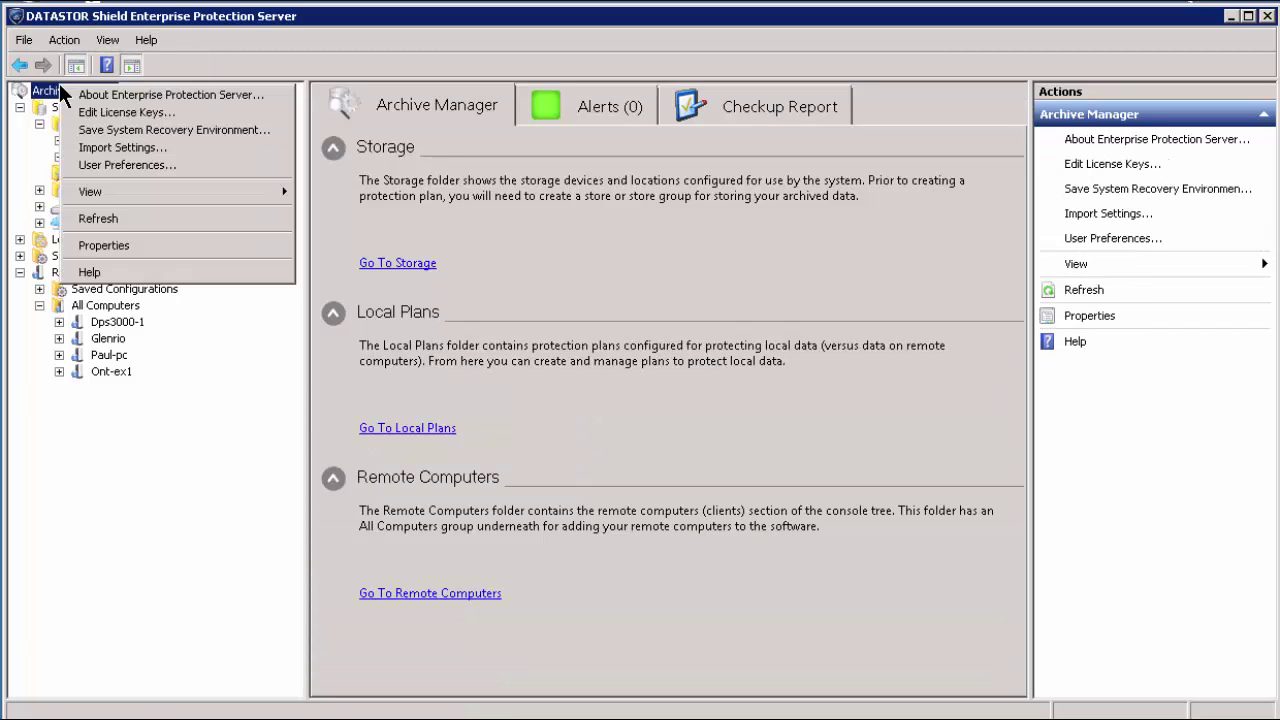
pyautogui.click(133, 244)
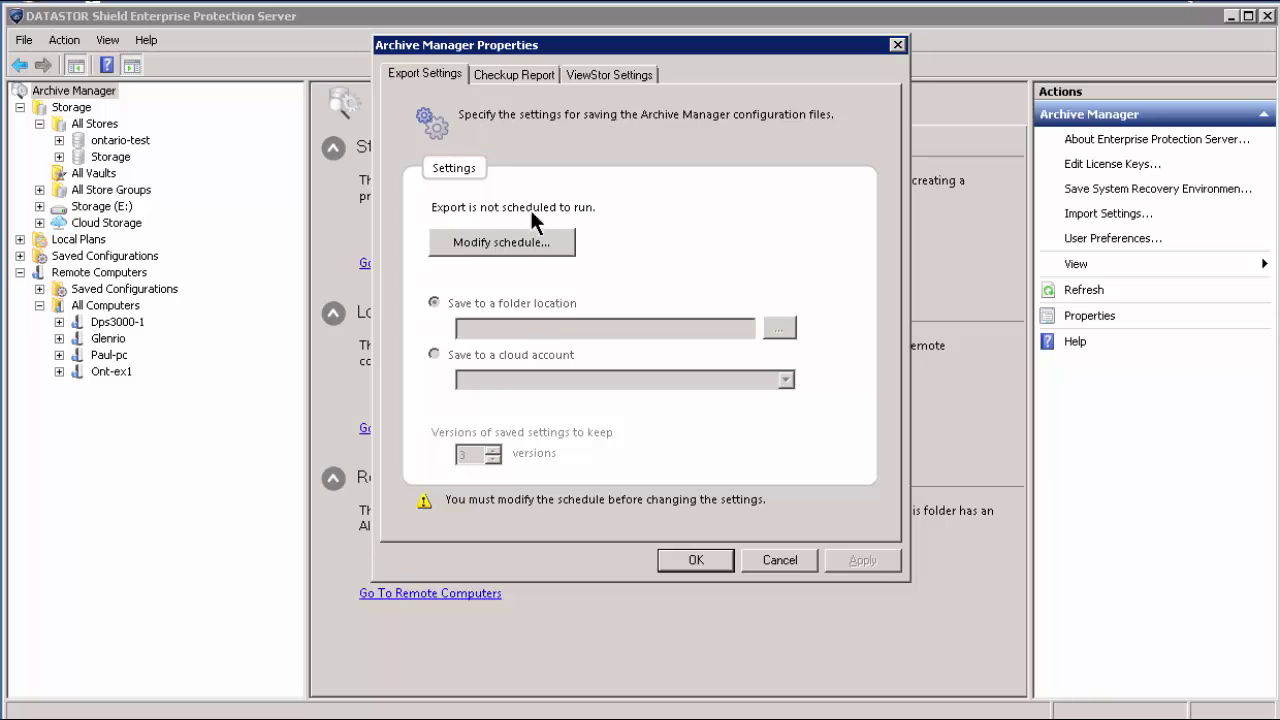
pyautogui.click(509, 250)
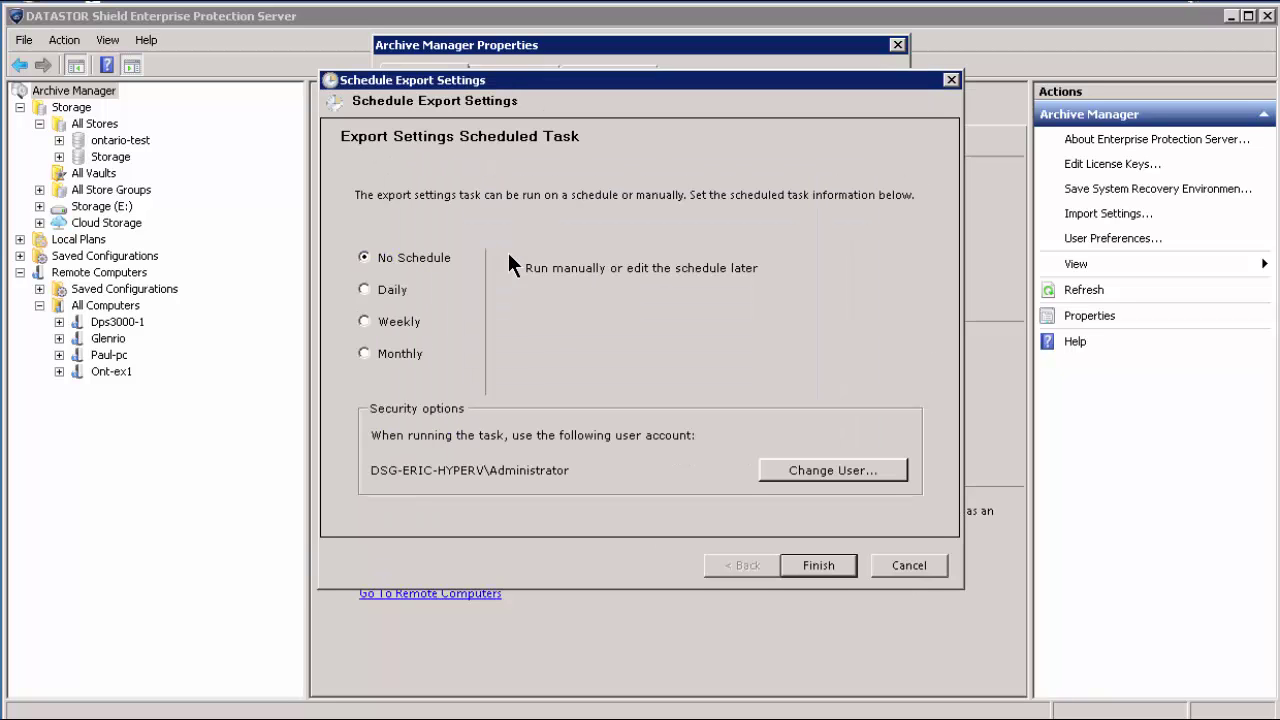
pyautogui.click(364, 321)
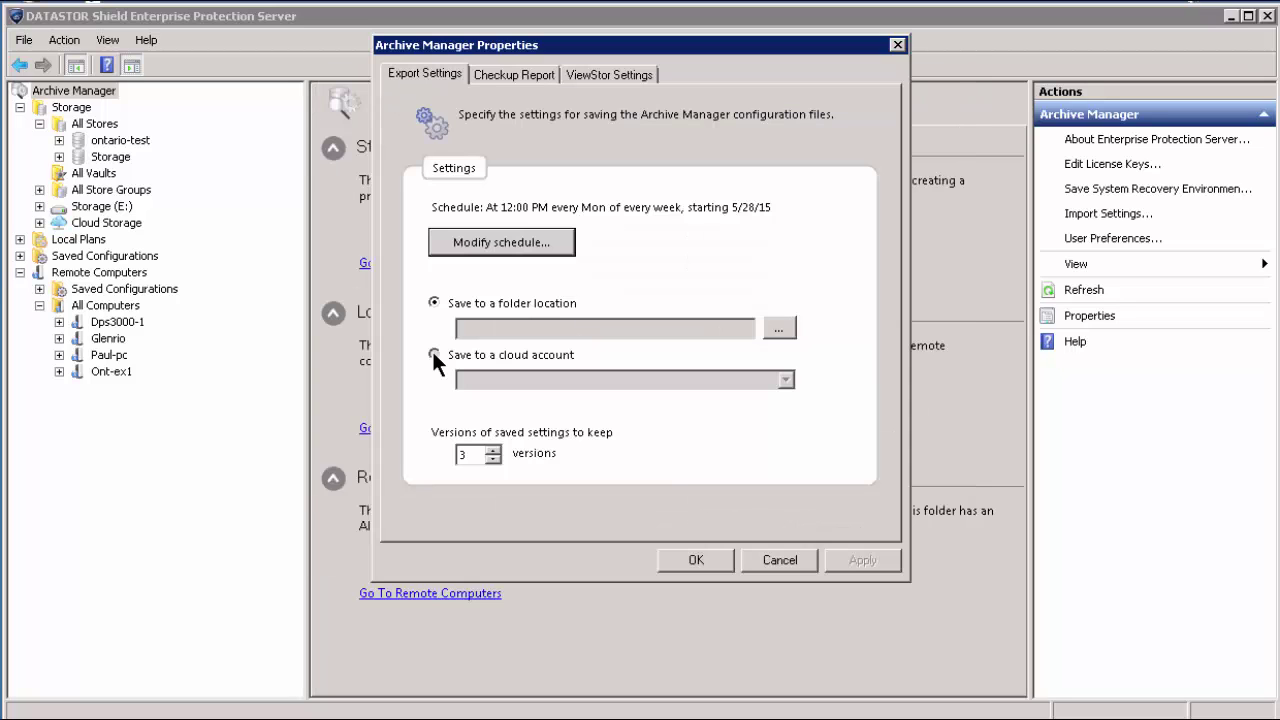
pyautogui.click(434, 354)
pyautogui.click(785, 381)
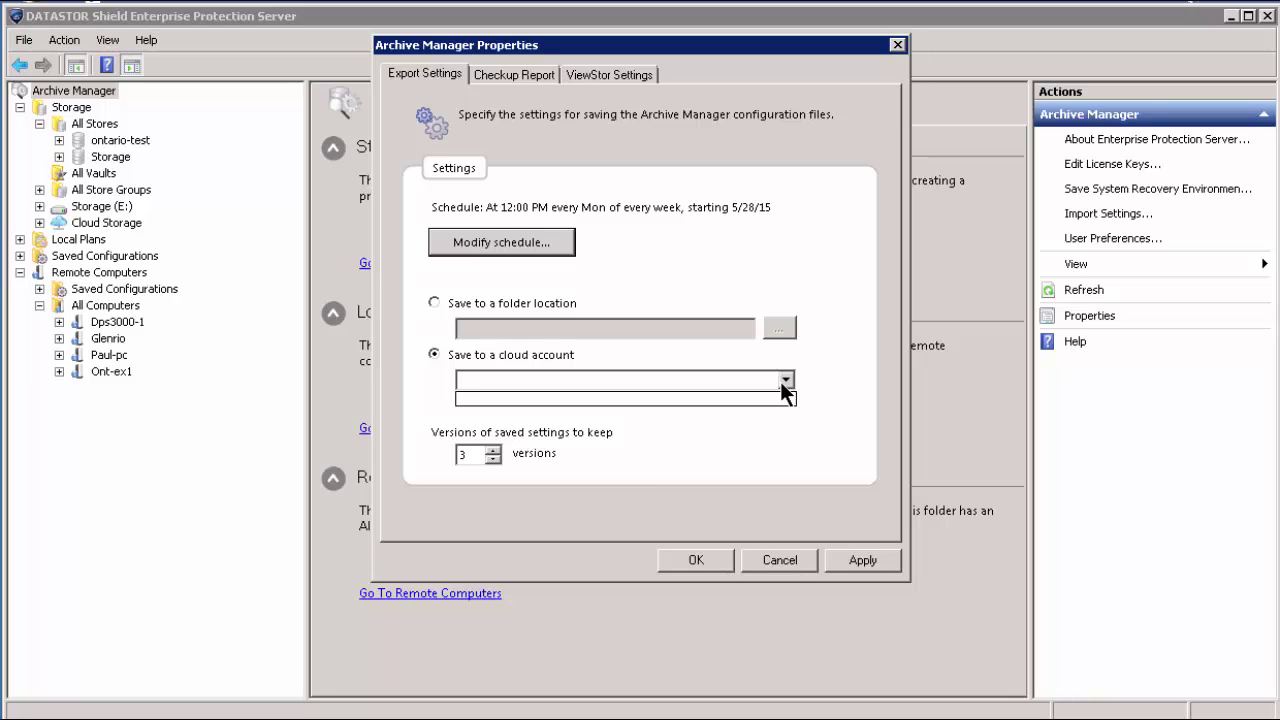
pyautogui.click(782, 382)
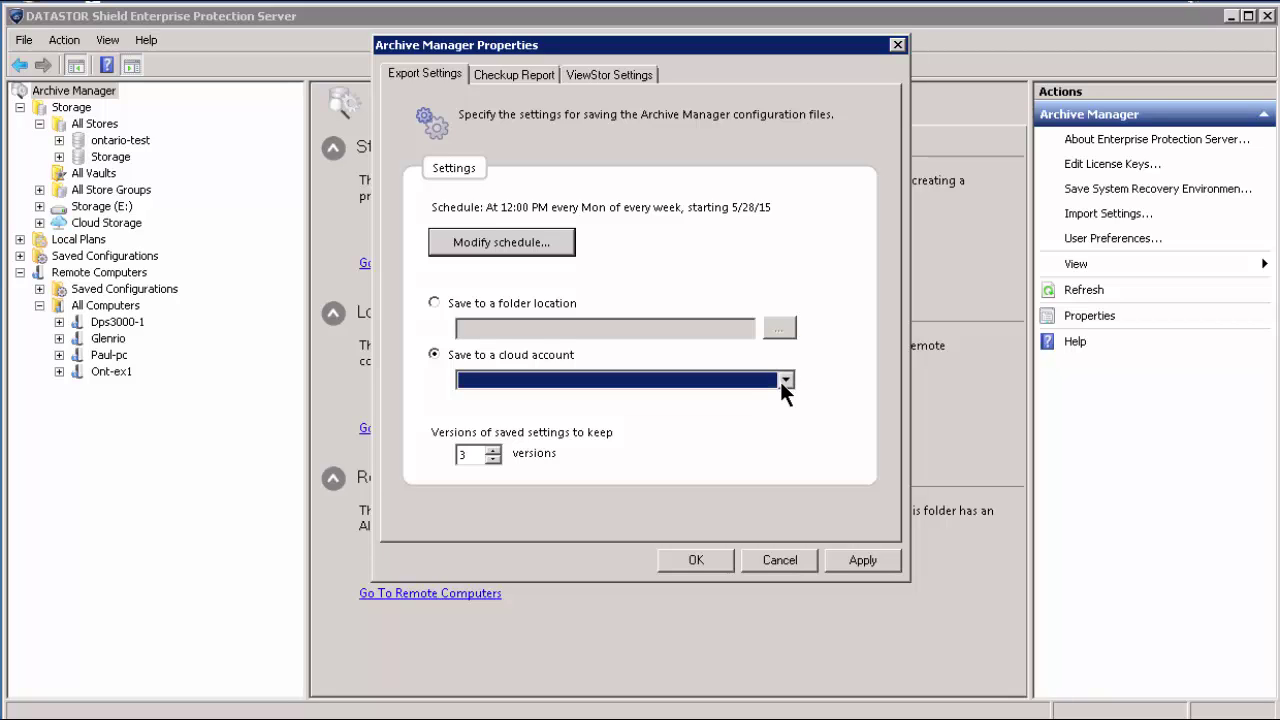
pyautogui.click(768, 562)
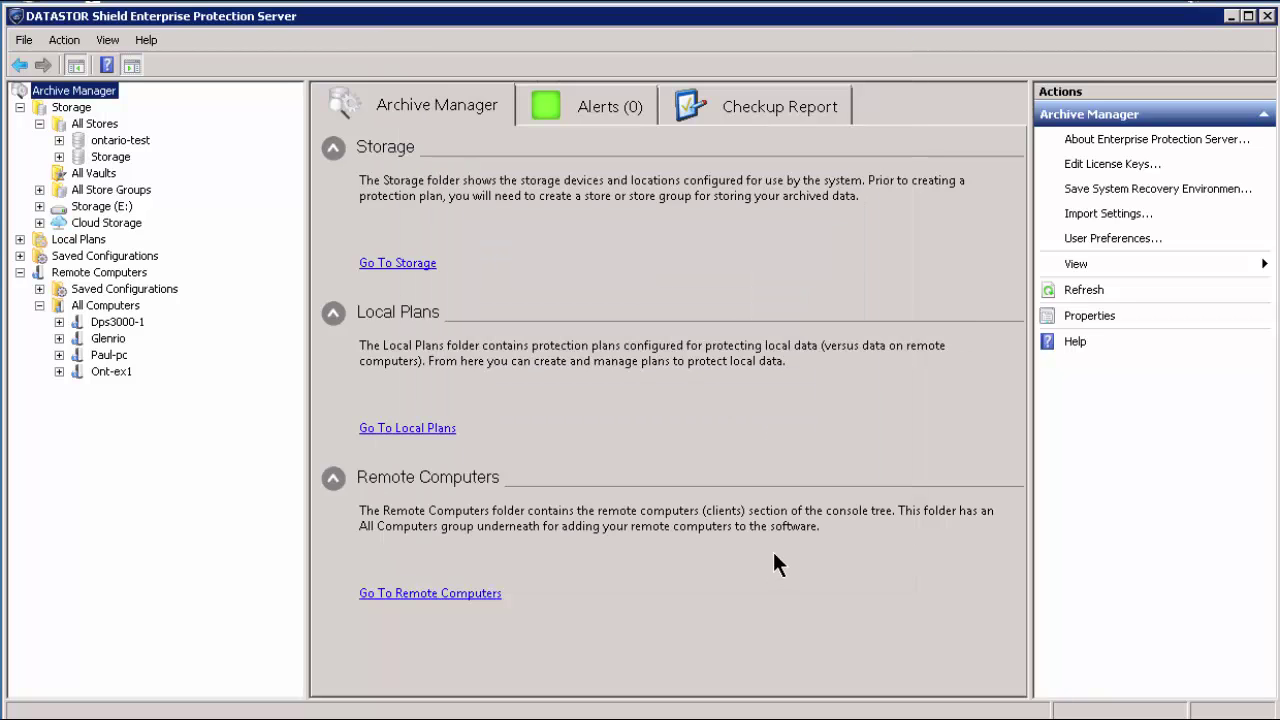
# Start adding a new 2nd Site cloud account under Cloud Storage and open the web page that supplies its activation key.
pyautogui.click(91, 224)
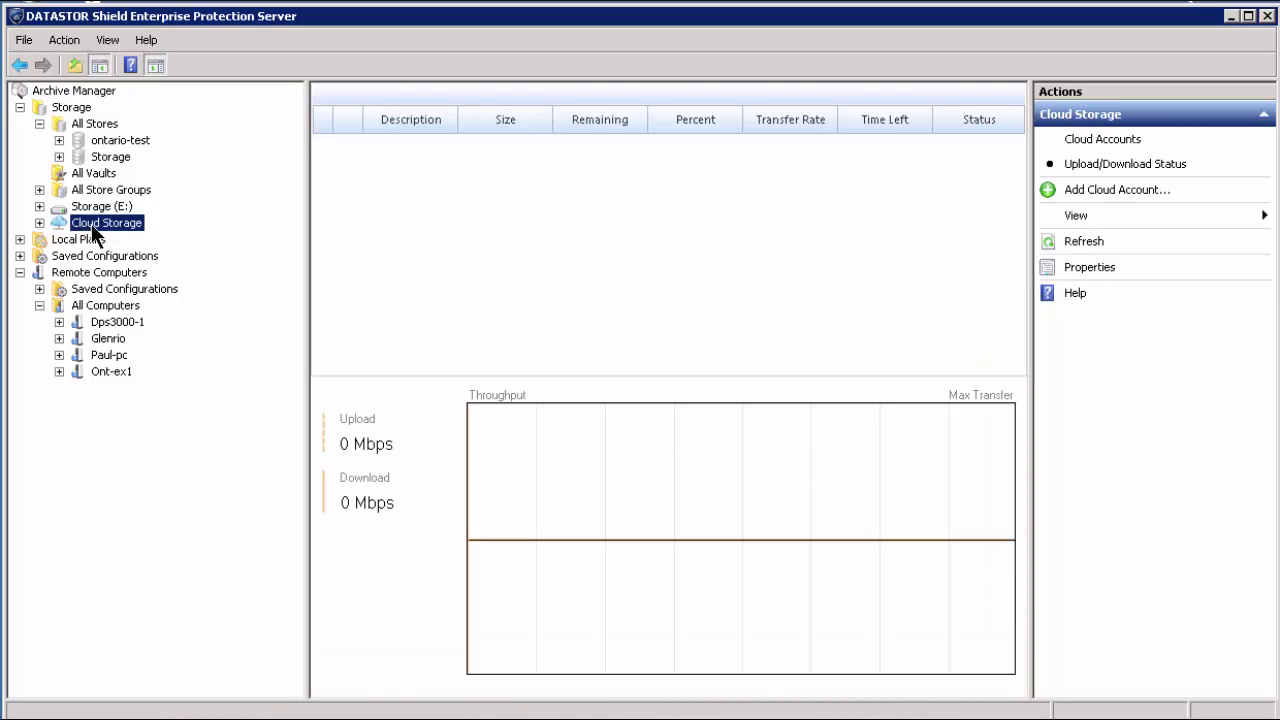
pyautogui.click(1095, 195)
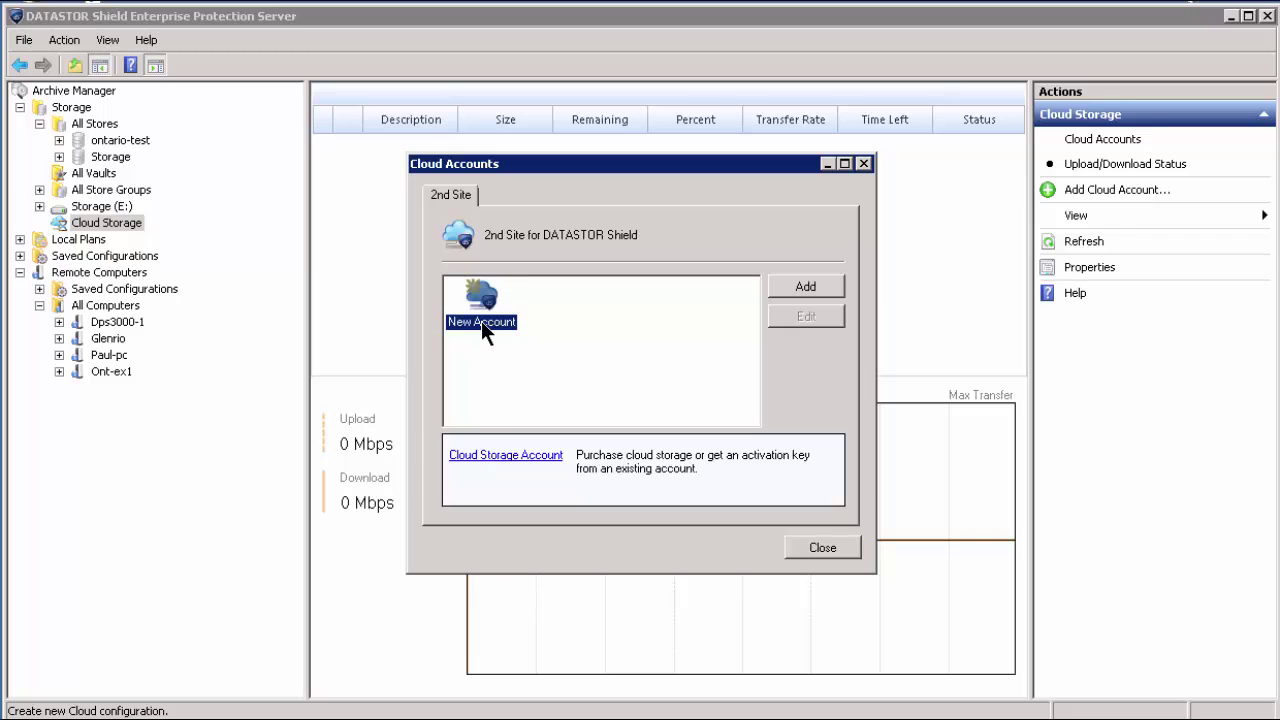
pyautogui.click(787, 287)
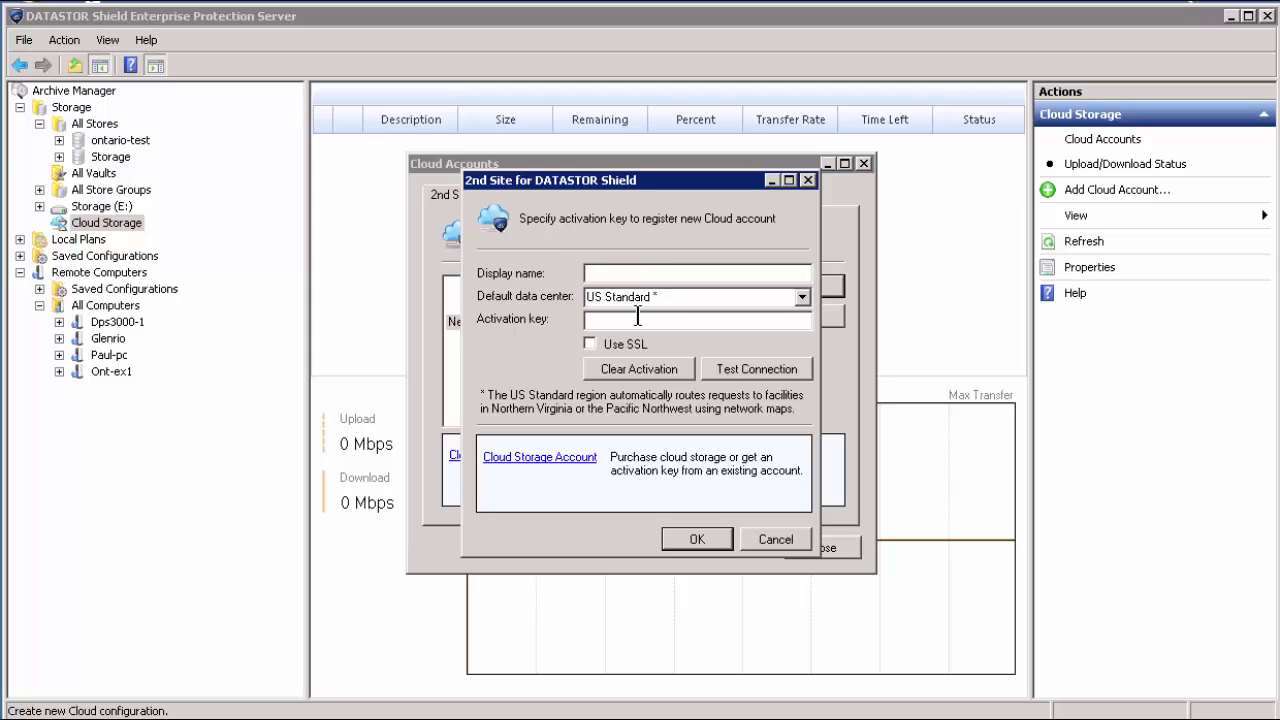
pyautogui.click(545, 459)
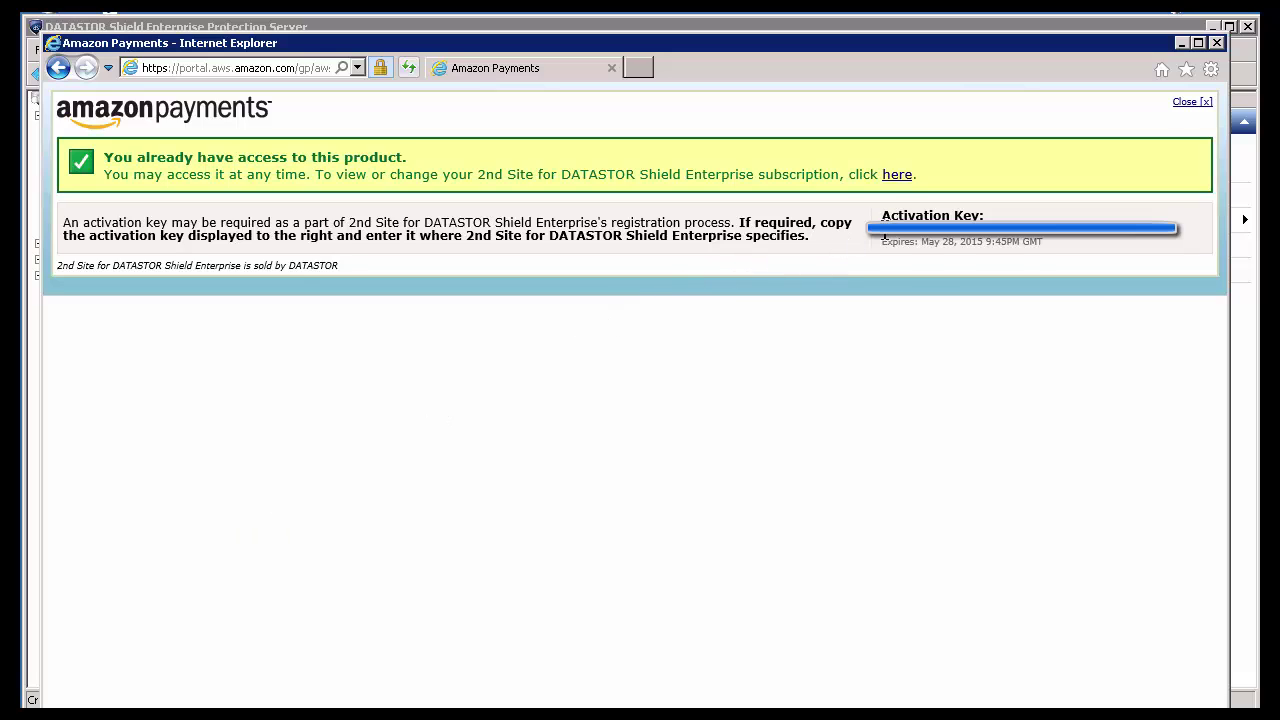
# Copy the activation key from the Amazon Payments page and paste it into the new cloud account's activation key field.
pyautogui.moveTo(884, 236); pyautogui.dragTo(1124, 240)
pyautogui.rightClick(1108, 234)
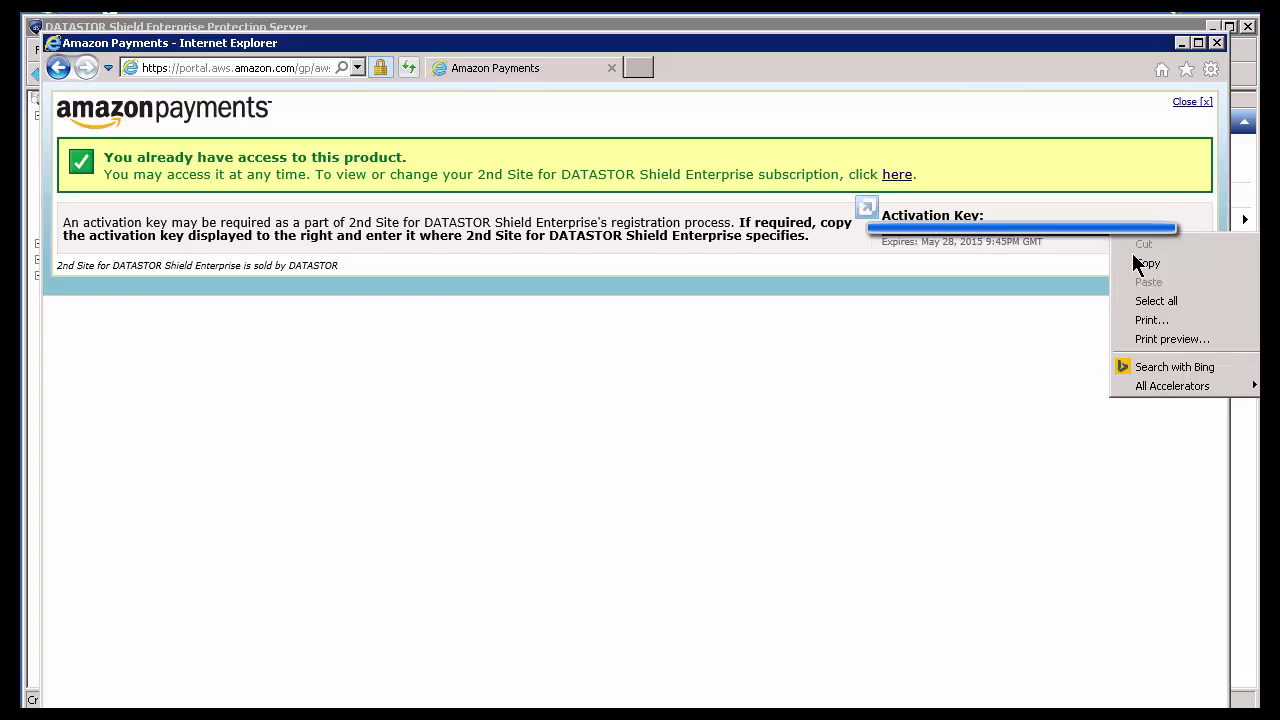
pyautogui.click(1146, 263)
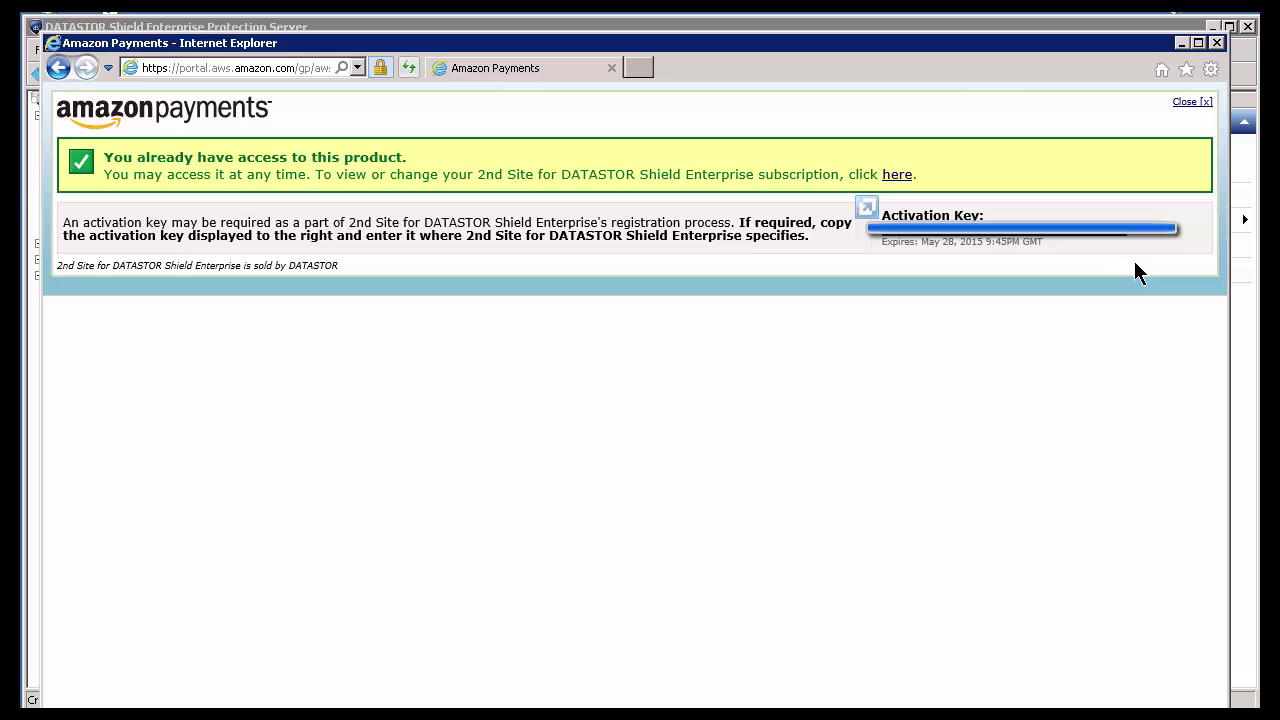
pyautogui.click(1183, 42)
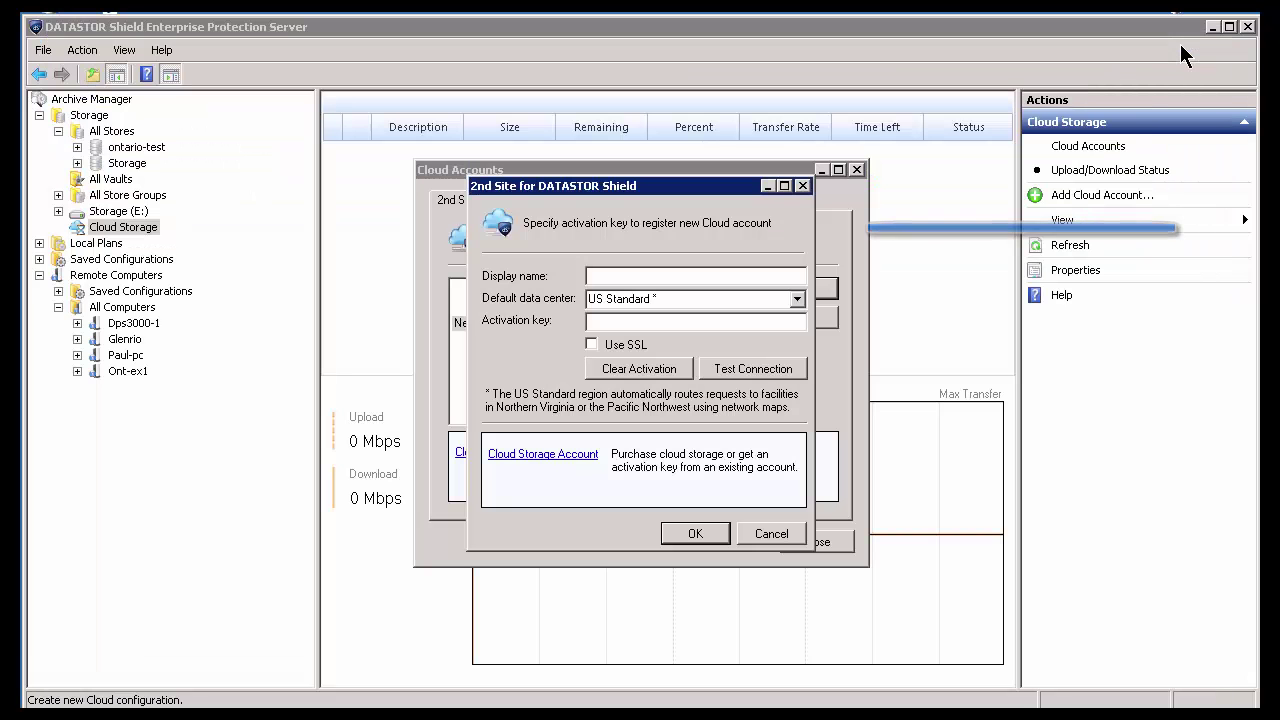
pyautogui.click(609, 320)
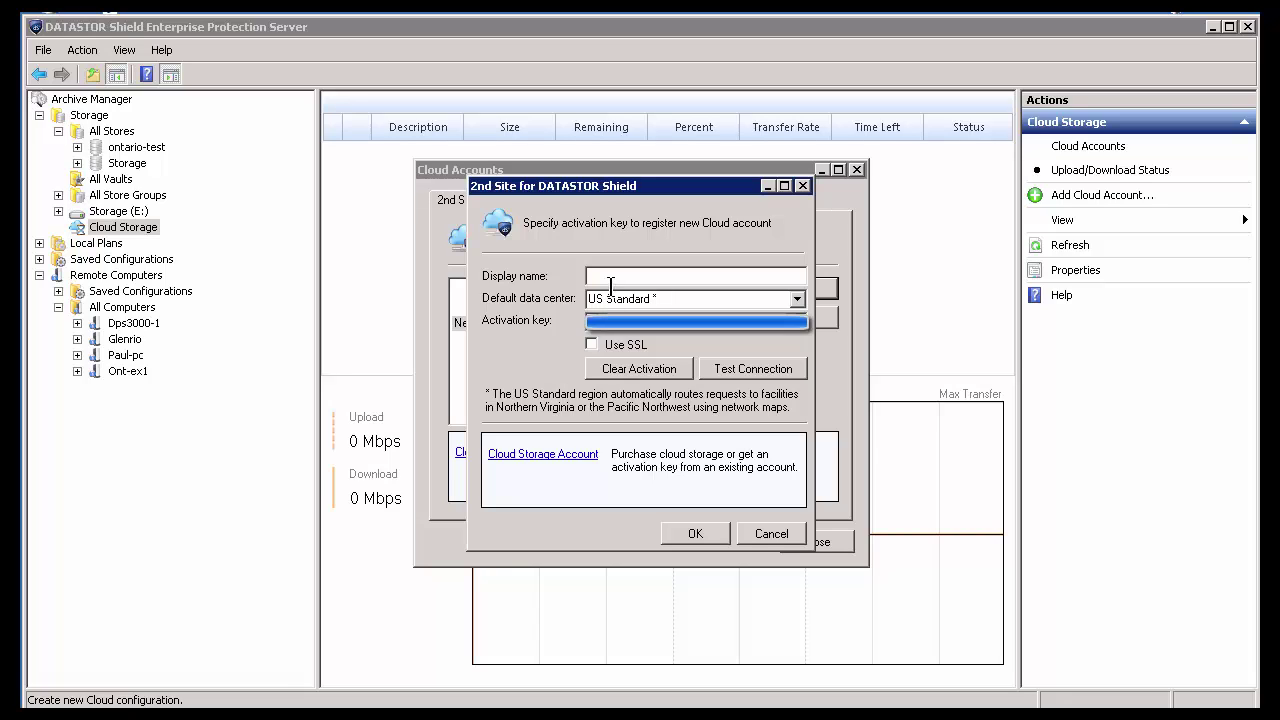
# Set the cloud account's display name to DataStor Cloud and enable Use SSL.
pyautogui.click(617, 279)
pyautogui.write('DataStor Cloud')
pyautogui.click(614, 346)
# Test the new cloud account's connection, save the account, and close the Cloud Accounts dialog.
pyautogui.click(731, 375)
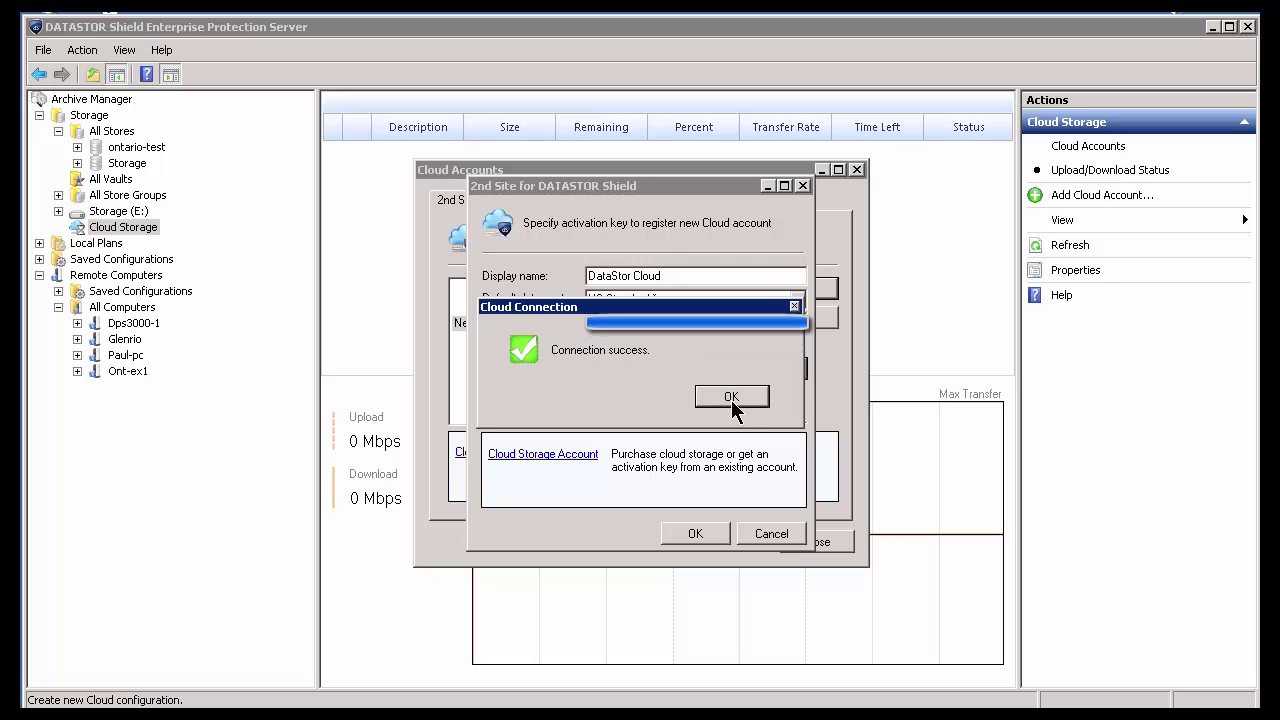
pyautogui.click(731, 397)
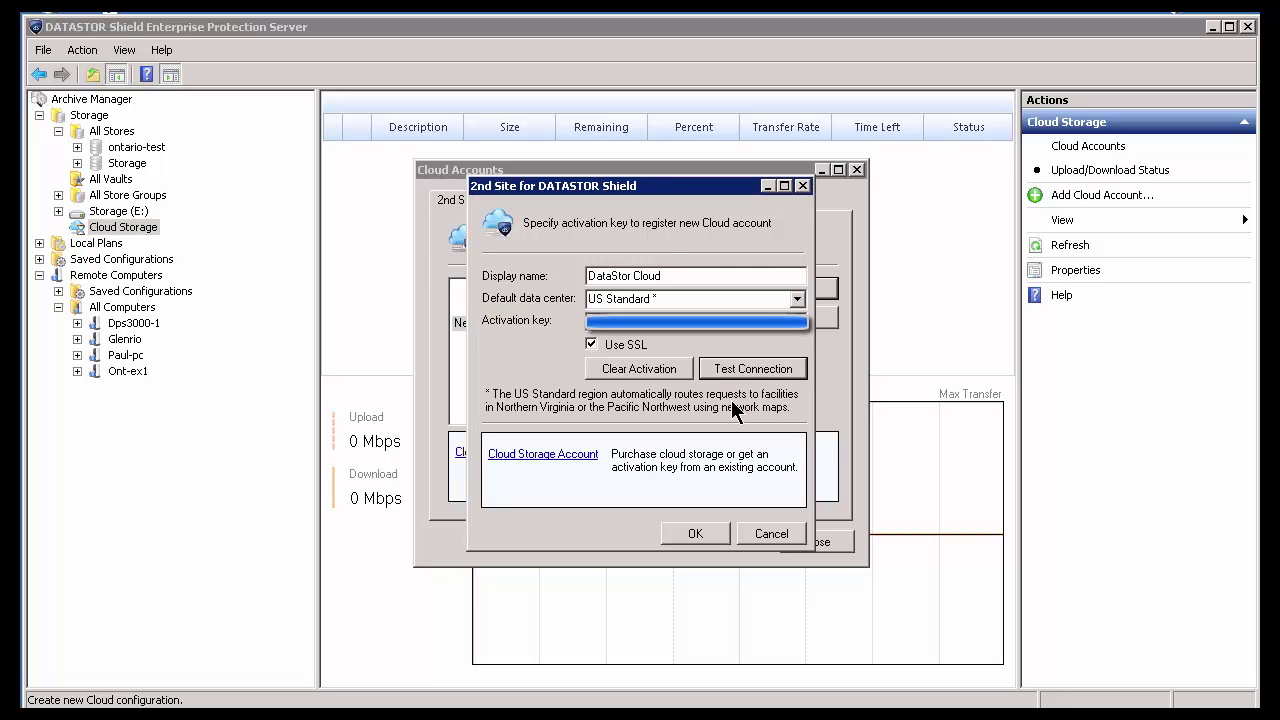
pyautogui.click(694, 533)
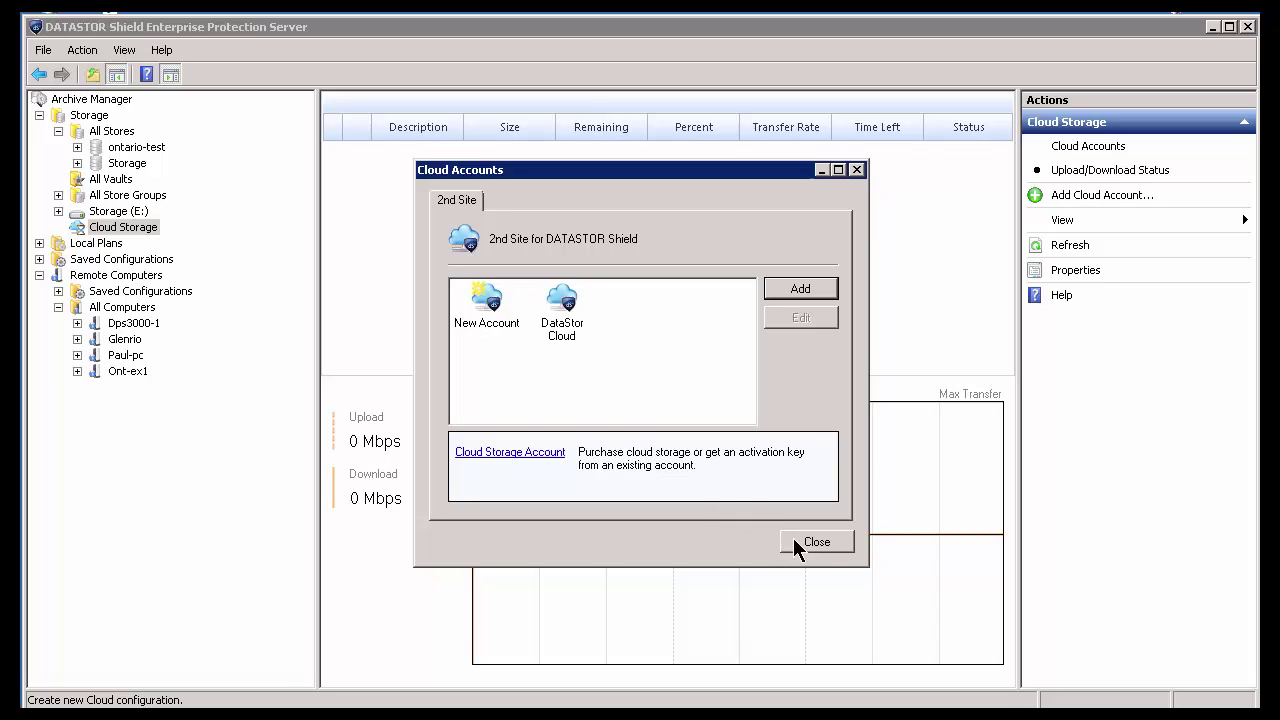
pyautogui.click(818, 541)
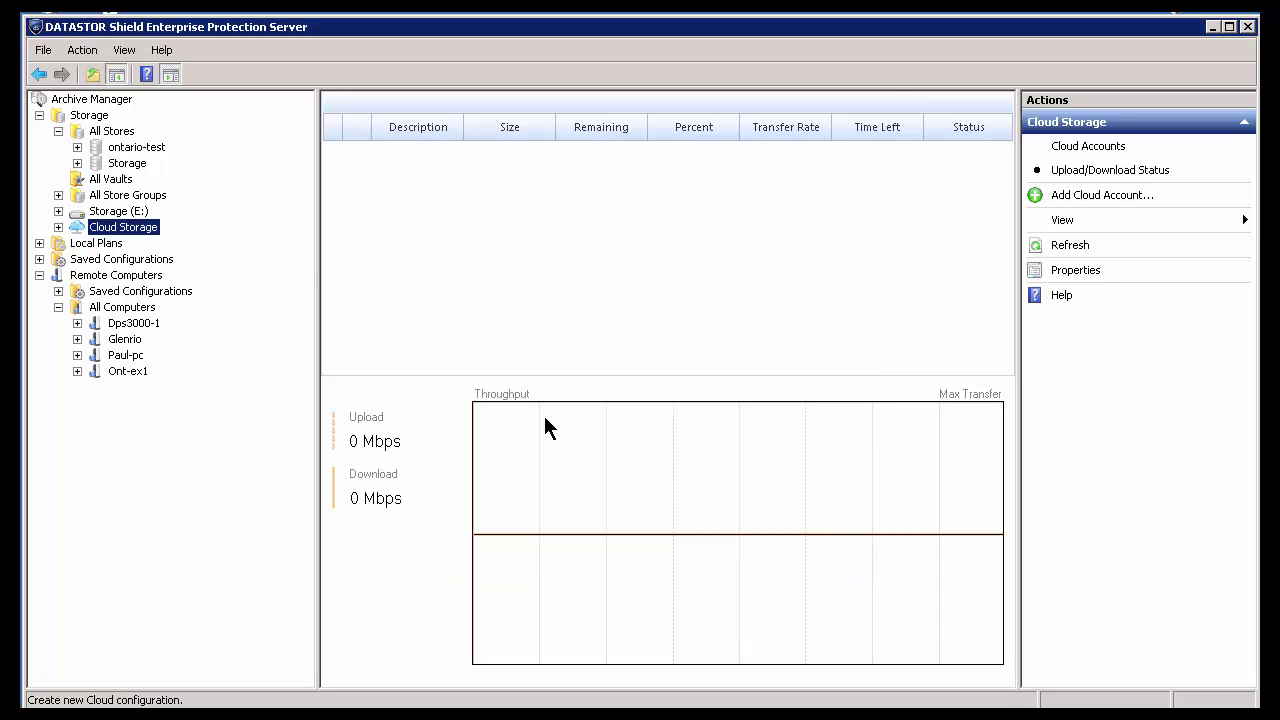
# Set the Archive Manager export to save to the DataStor Cloud account, keep 4 versions of saved settings, and apply.
pyautogui.click(90, 99)
pyautogui.rightClick(100, 99)
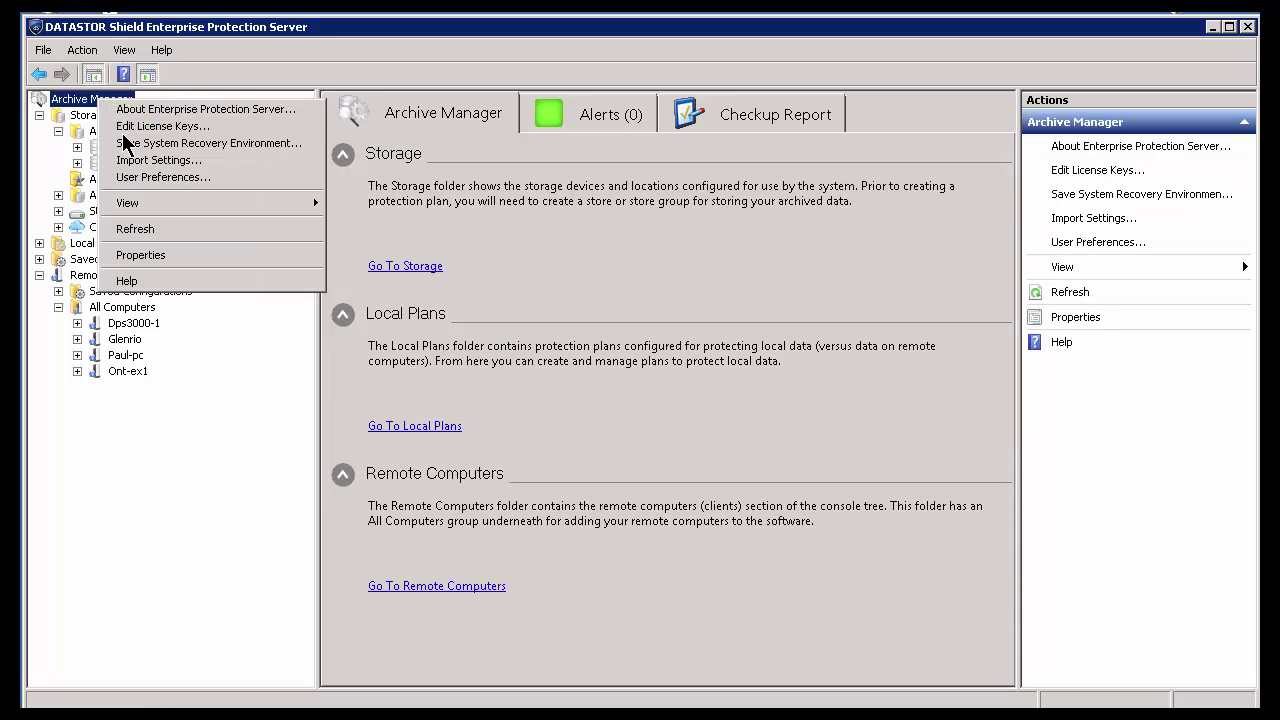
pyautogui.click(146, 255)
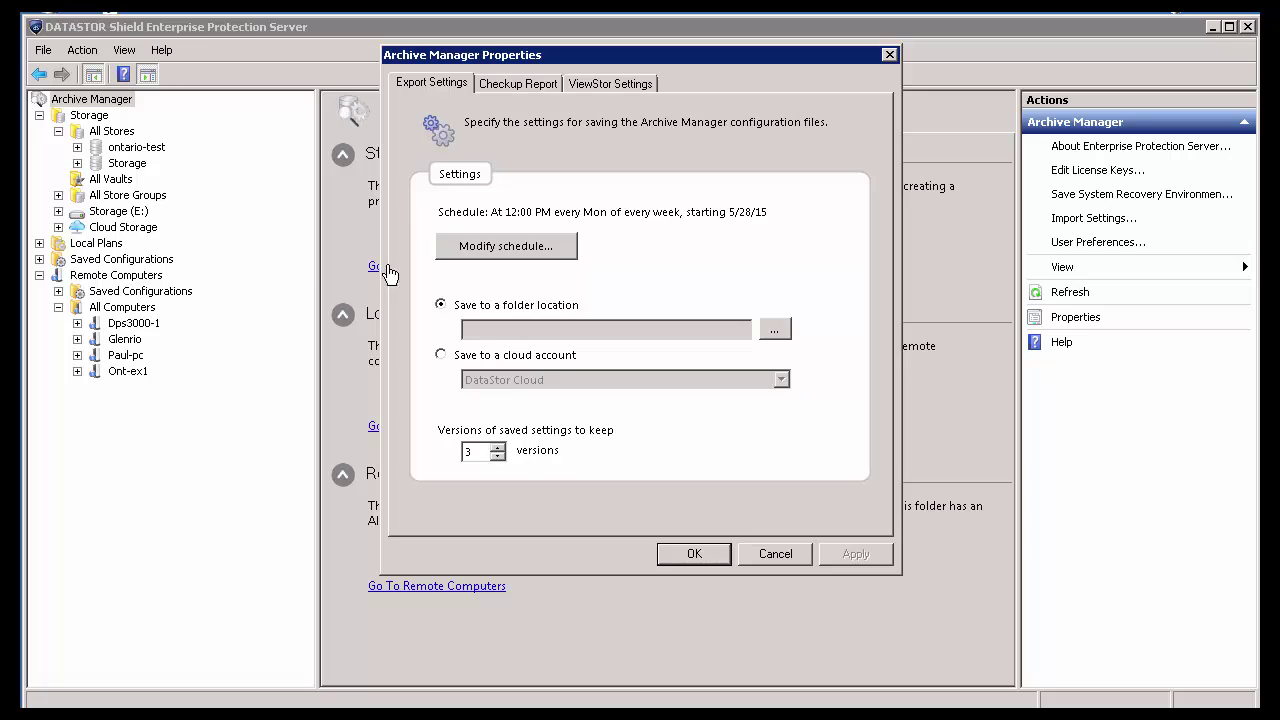
pyautogui.click(443, 358)
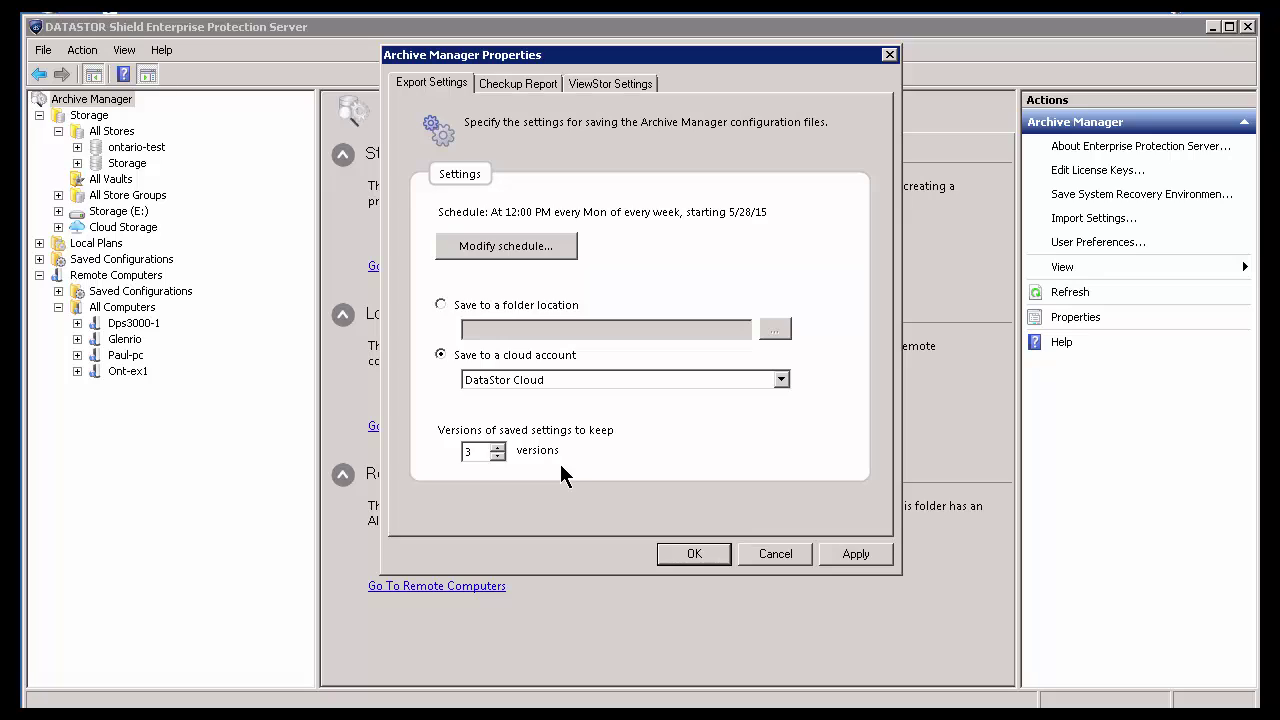
pyautogui.click(497, 447)
pyautogui.click(864, 551)
pyautogui.click(697, 556)
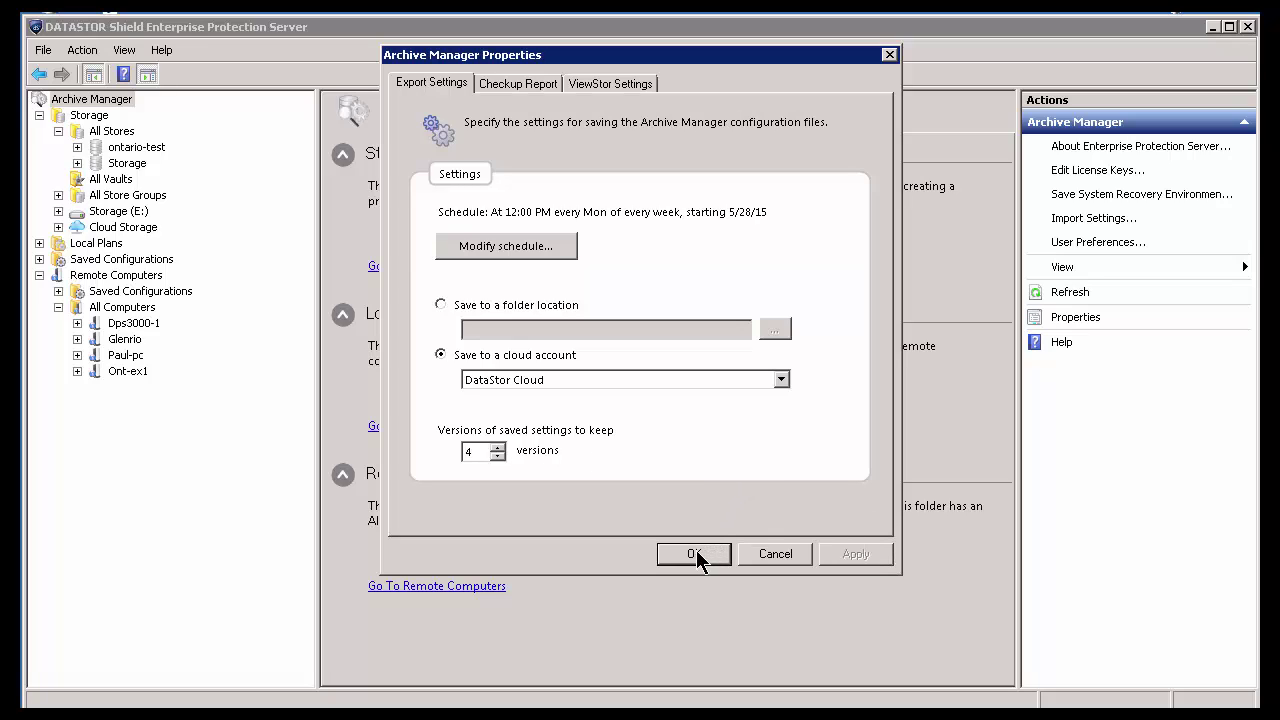